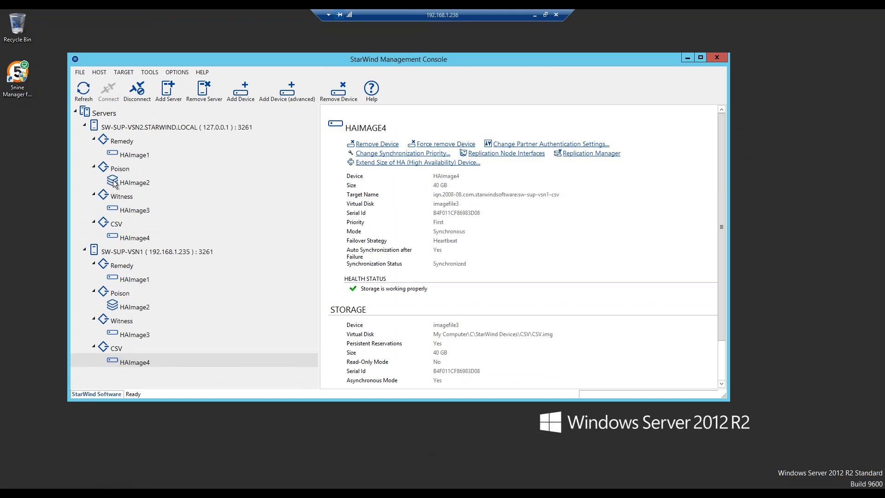
pyautogui.click(141, 128)
pyautogui.rightClick(141, 129)
pyautogui.click(110, 255)
pyautogui.rightClick(117, 252)
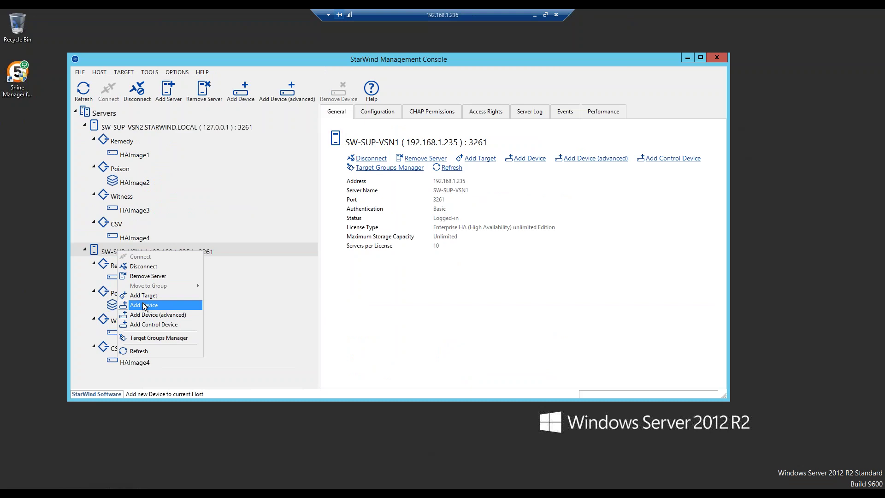
pyautogui.press('Escape')
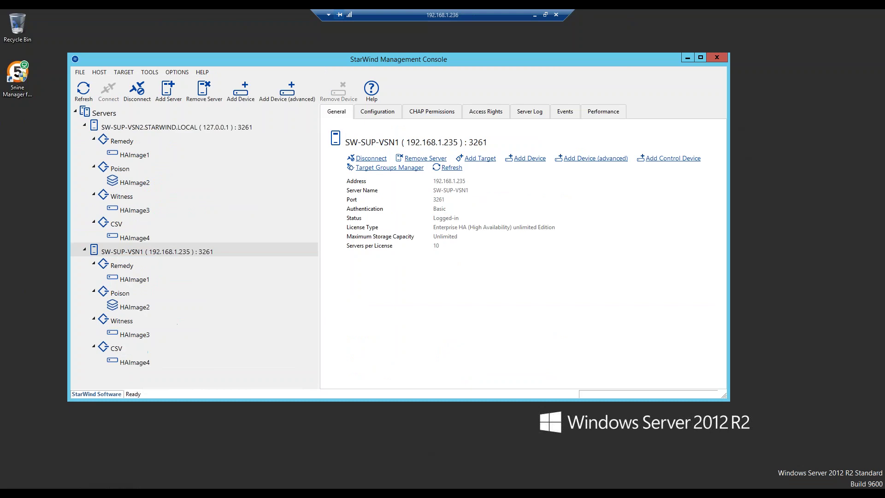
# Step: Start adding an advanced device on server SW-SUP-VSN1 as a Hard Disk Device of the Virtual Disk type
pyautogui.rightClick(132, 252)
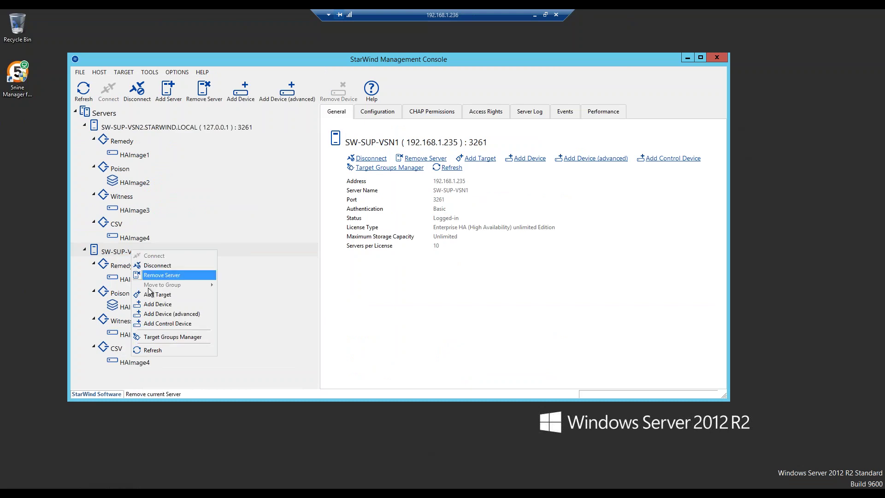
pyautogui.click(155, 313)
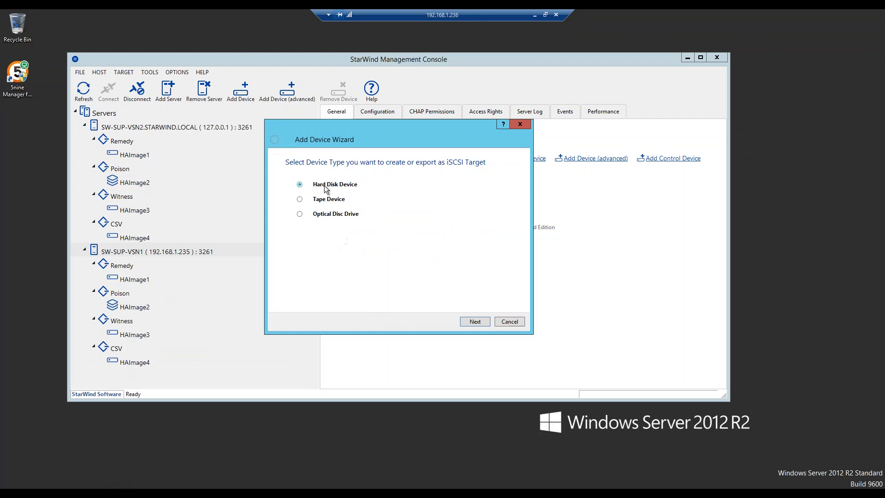
pyautogui.click(464, 323)
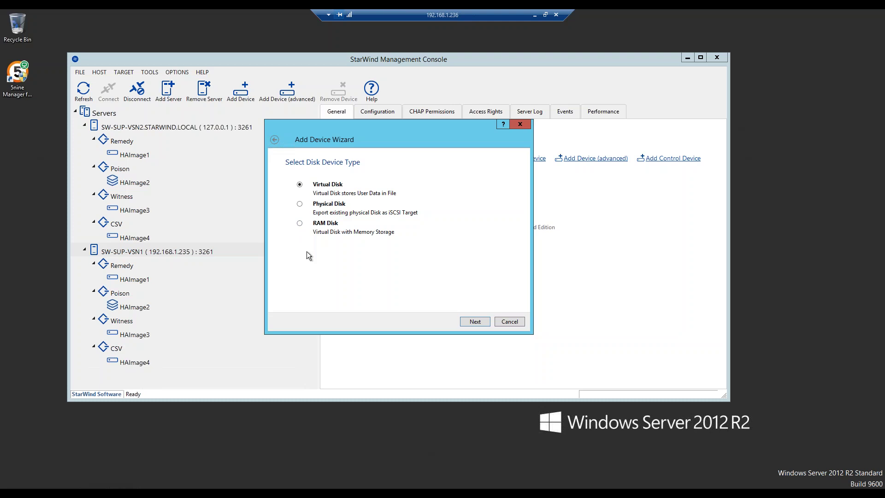
pyautogui.click(484, 322)
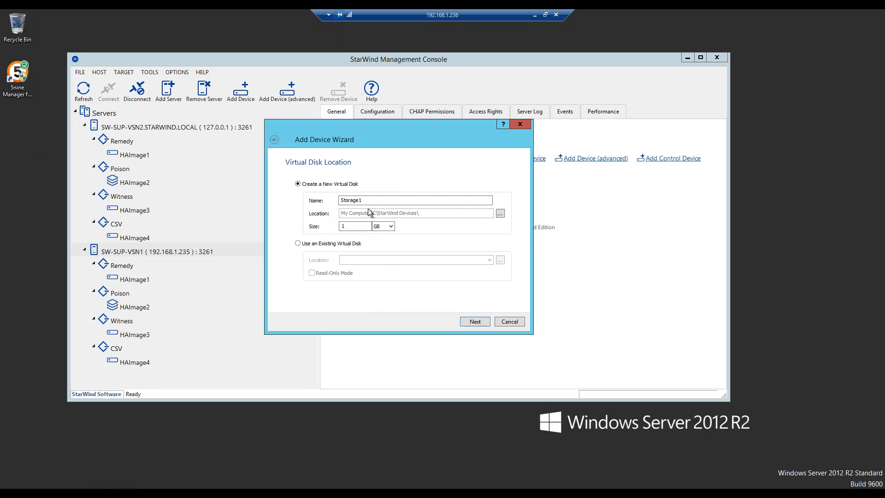
# Step: Name the new virtual disk TapRoom
pyautogui.moveTo(364, 200); pyautogui.dragTo(310, 200)
pyautogui.write('D')
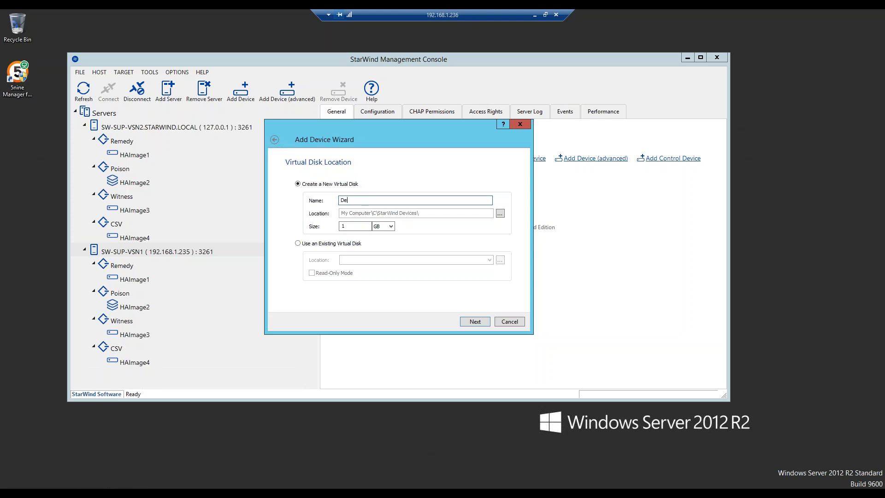
pyautogui.write('e')
pyautogui.press('BackSpace')
pyautogui.press('BackSpace')
pyautogui.write('TapRoom')
# Step: Choose the StarWind Devices folder on drive C as the virtual disk's location
pyautogui.click(501, 213)
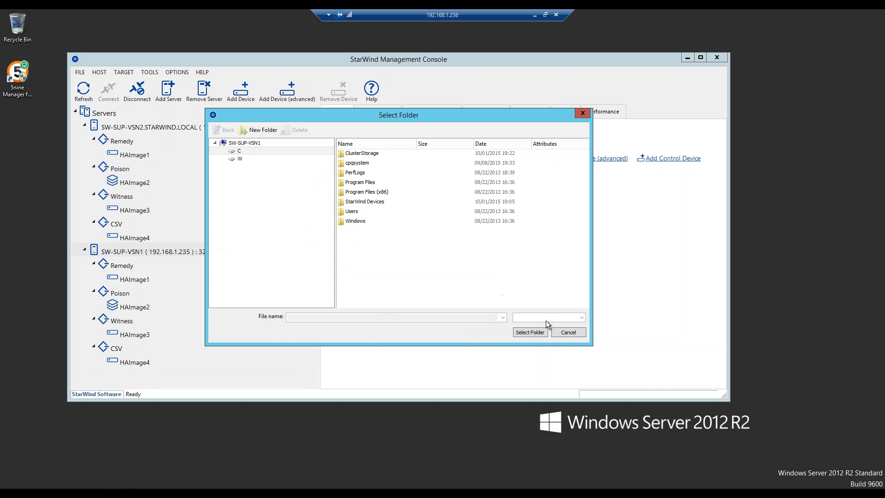
pyautogui.click(240, 159)
pyautogui.click(240, 152)
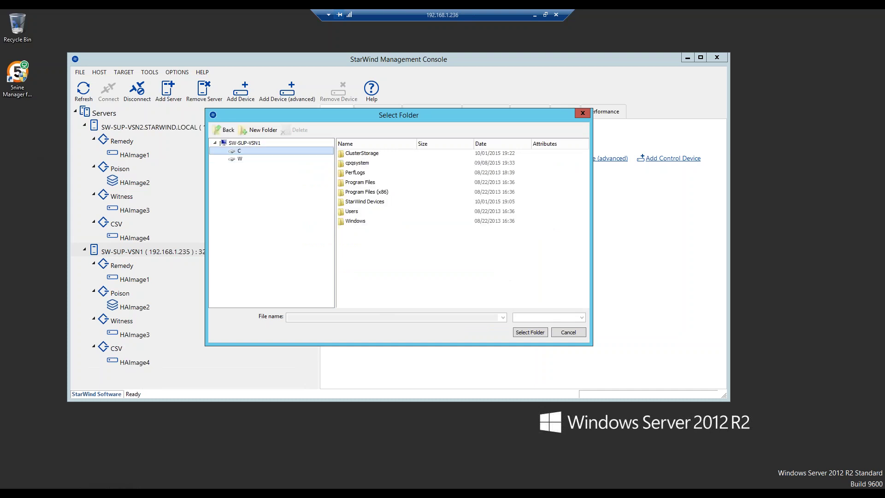
pyautogui.click(240, 159)
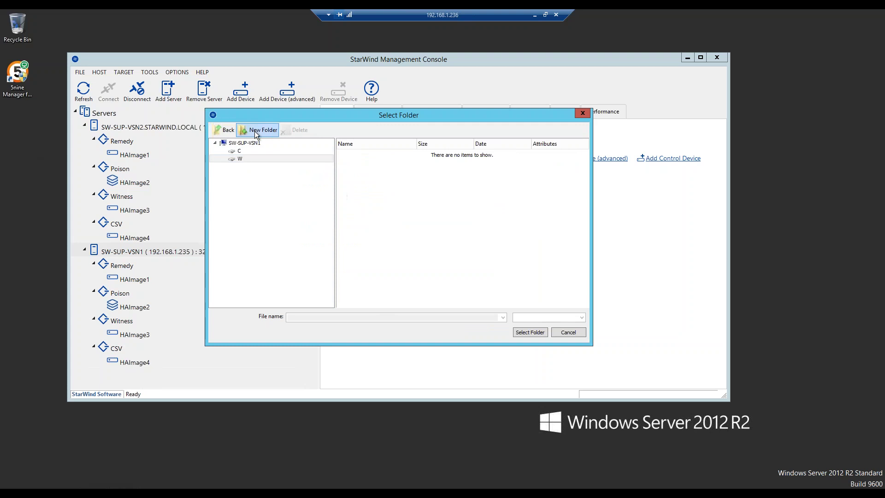
pyautogui.click(225, 130)
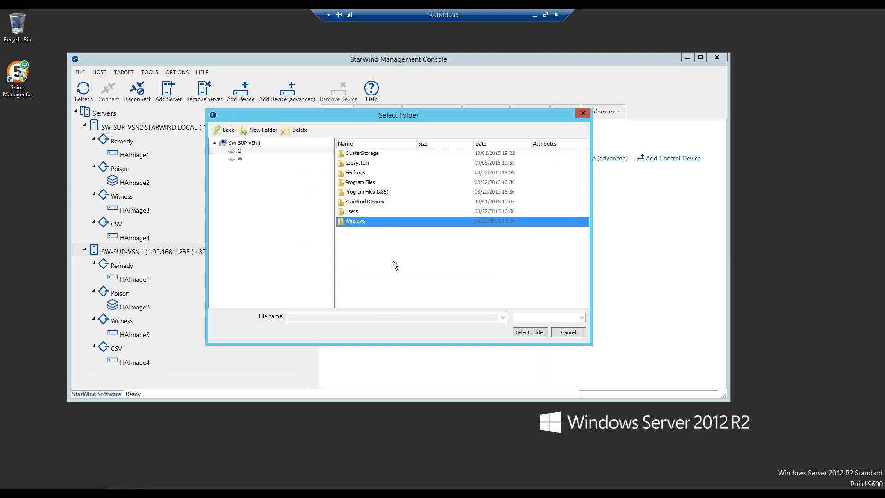
pyautogui.doubleClick(372, 203)
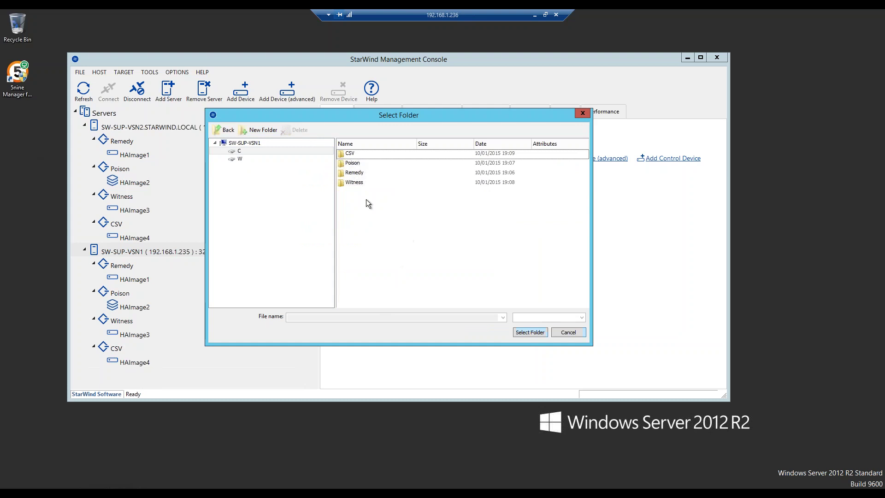
pyautogui.click(542, 334)
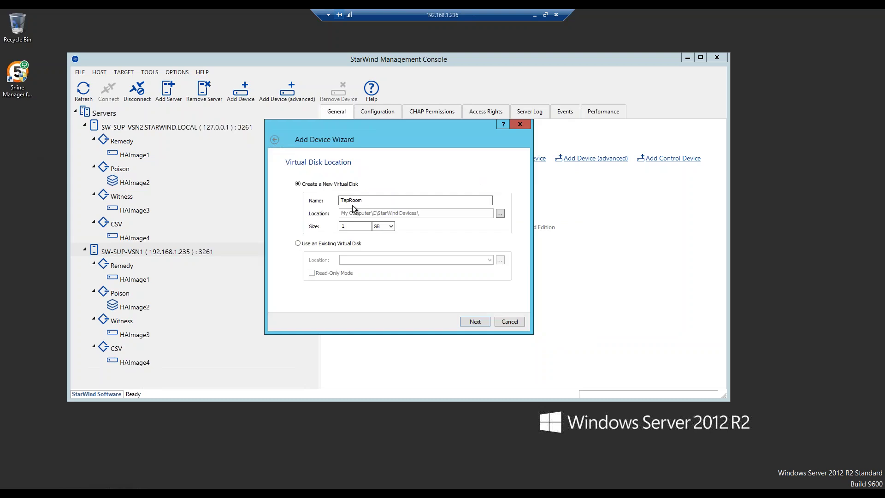
# Step: Set the virtual disk's size to 1 GB and make it thick-provisioned with a 512-byte sector size
pyautogui.doubleClick(344, 226)
pyautogui.write('1')
pyautogui.click(475, 322)
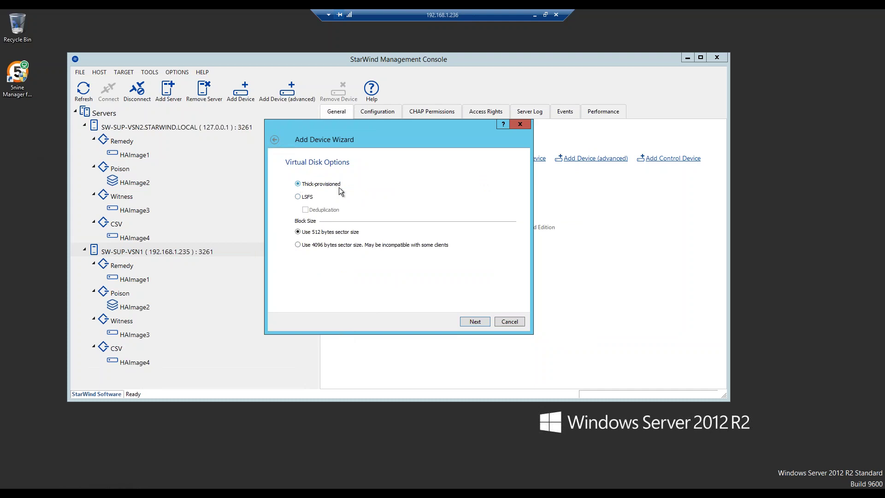
pyautogui.click(310, 198)
pyautogui.click(305, 186)
pyautogui.click(466, 323)
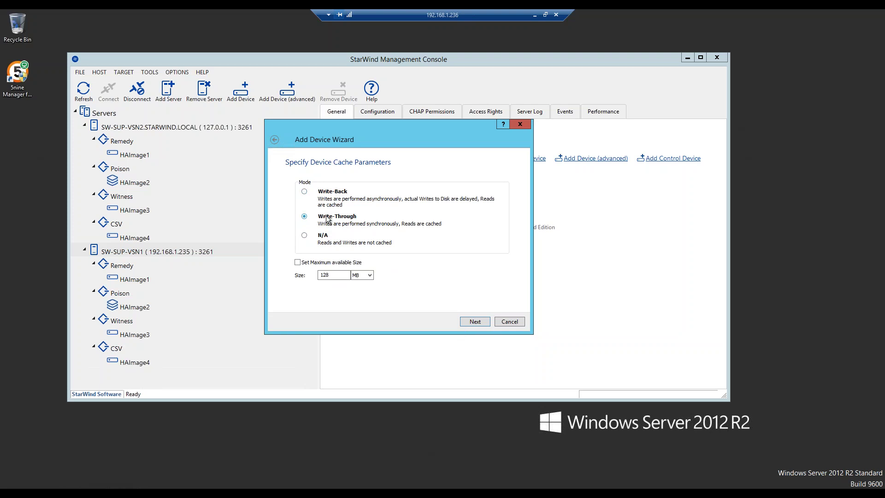
# Step: Set the device cache mode to N/A and choose No SSD Cache
pyautogui.click(328, 192)
pyautogui.doubleClick(324, 275)
pyautogui.click(305, 235)
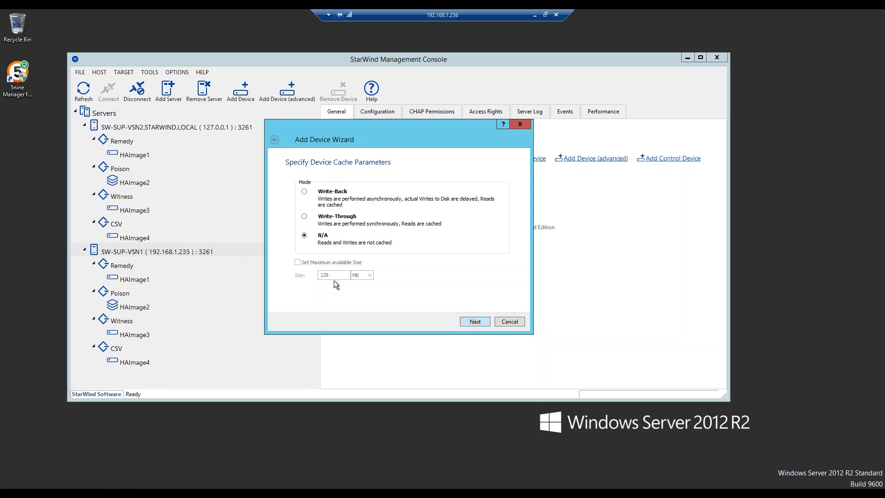
pyautogui.click(475, 322)
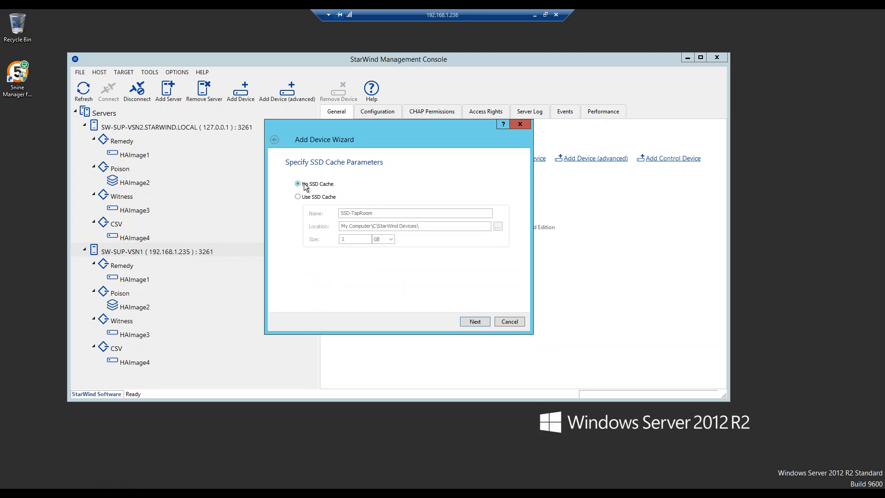
pyautogui.click(303, 198)
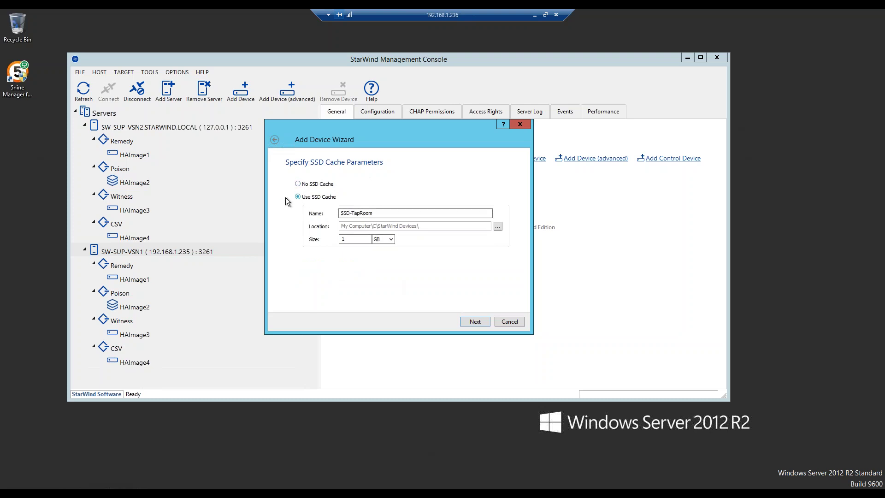
pyautogui.click(308, 184)
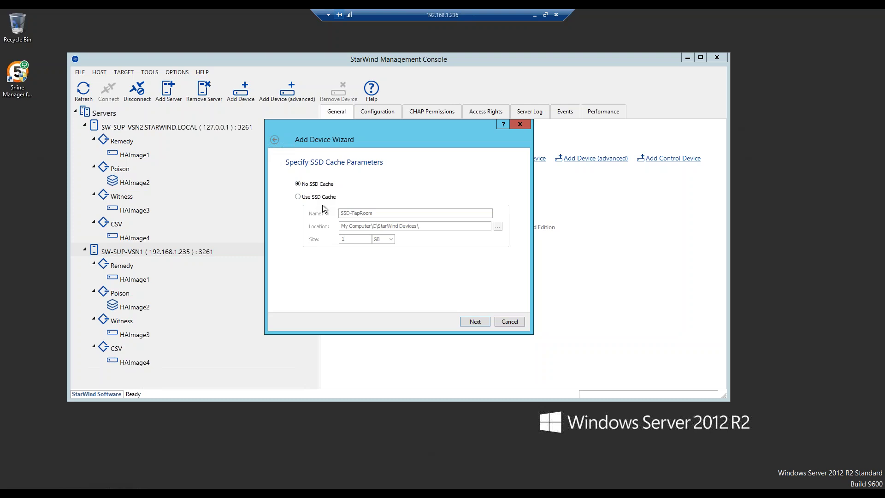
pyautogui.click(476, 319)
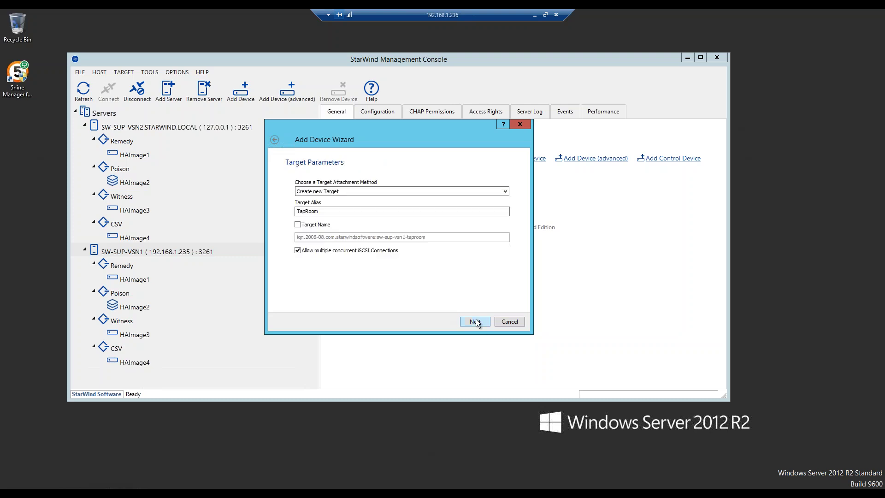
pyautogui.click(316, 225)
pyautogui.moveTo(426, 237); pyautogui.dragTo(377, 237)
pyautogui.moveTo(267, 245); pyautogui.dragTo(238, 250)
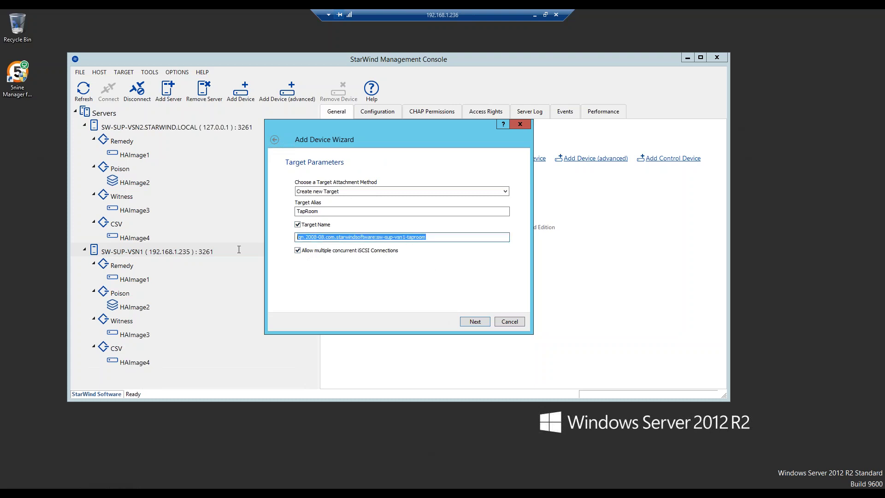
pyautogui.click(307, 224)
pyautogui.moveTo(319, 211); pyautogui.dragTo(287, 213)
# Step: Create the device attached to a new target with the alias TapRoom and close the wizard
pyautogui.click(331, 193)
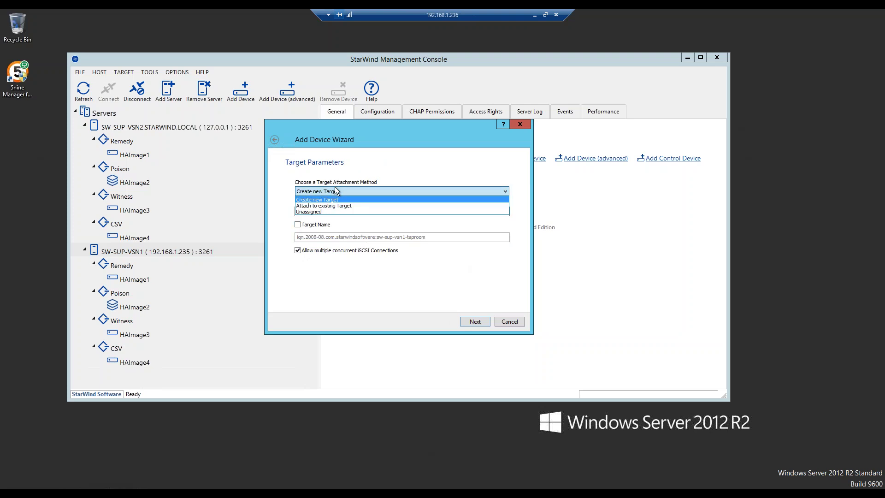
pyautogui.click(314, 200)
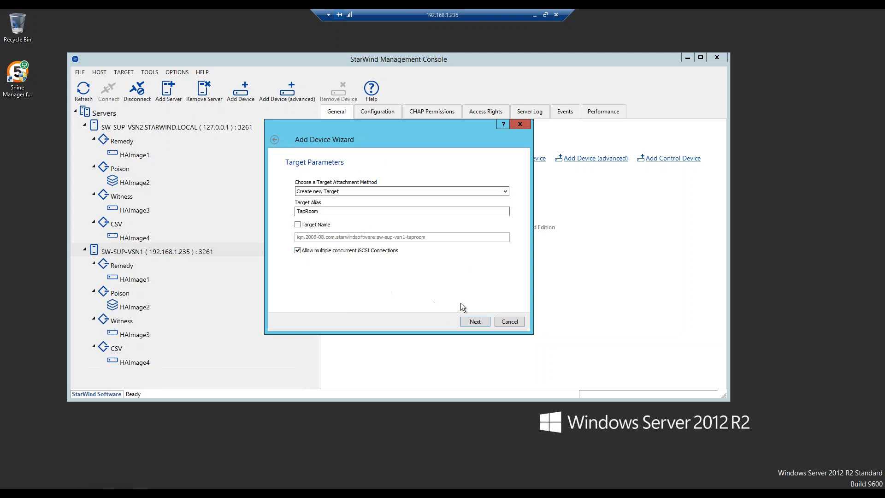
pyautogui.click(475, 322)
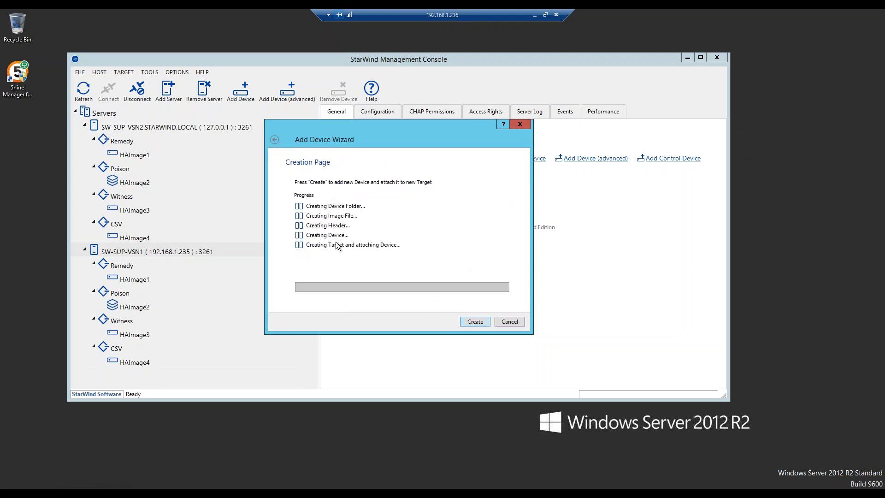
pyautogui.click(467, 321)
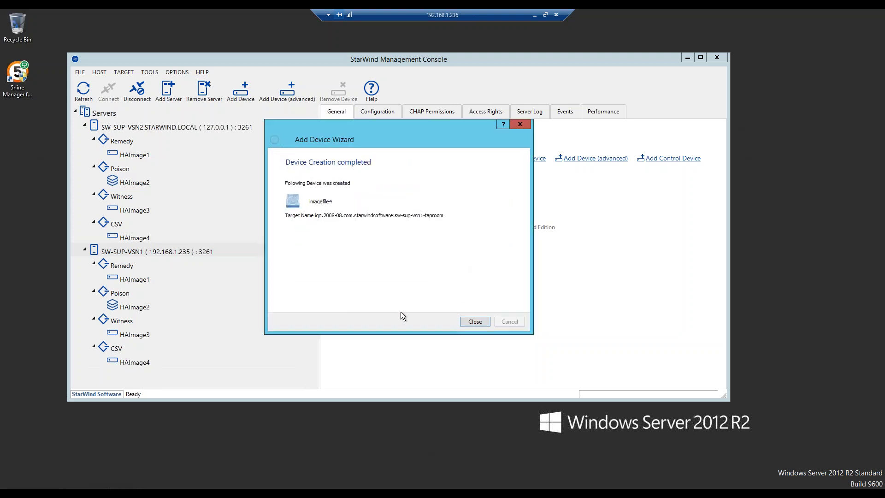
pyautogui.click(475, 322)
# Step: Start adding a replica for the device under the TapRoom target, using Synchronous "Two-Way" Replication
pyautogui.click(94, 373)
pyautogui.click(134, 376)
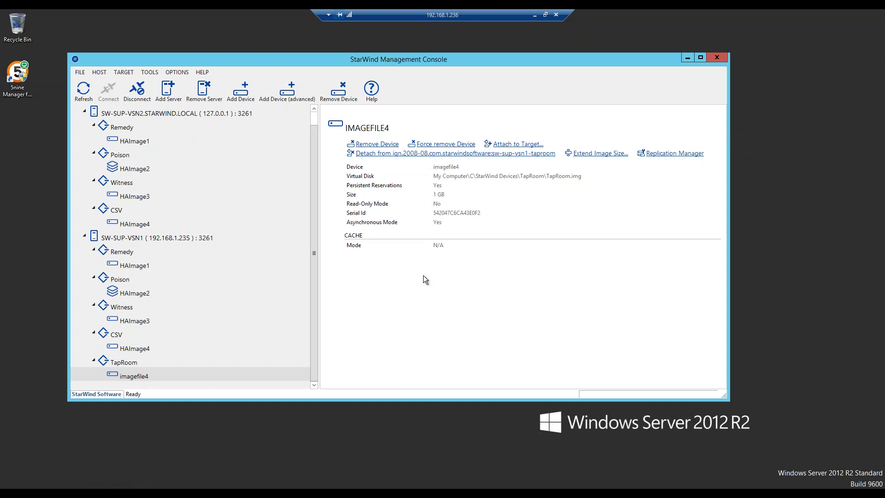
pyautogui.rightClick(123, 376)
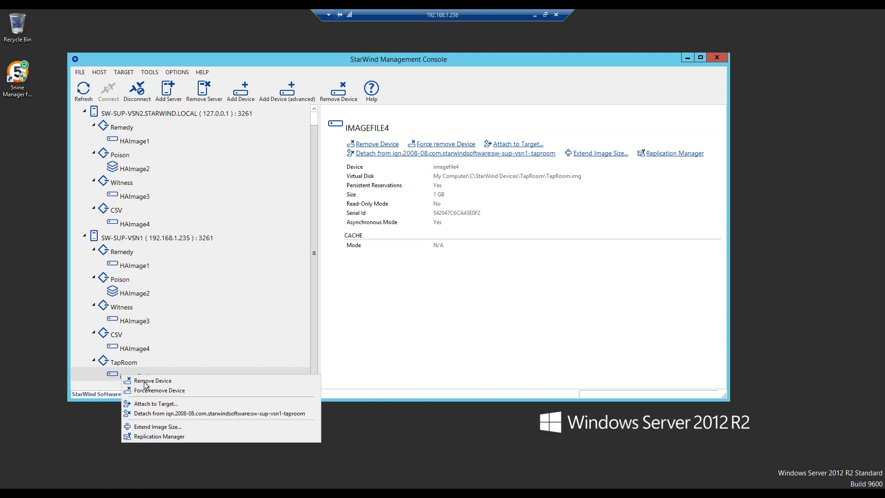
pyautogui.click(153, 436)
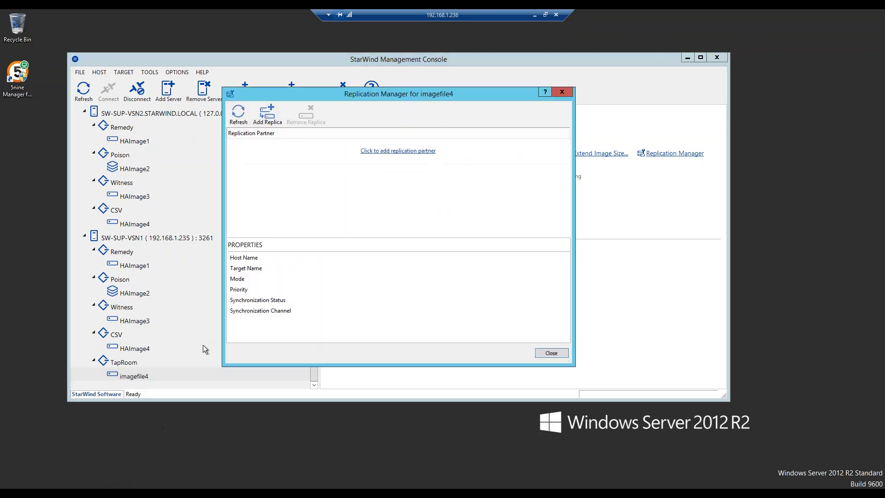
pyautogui.click(280, 116)
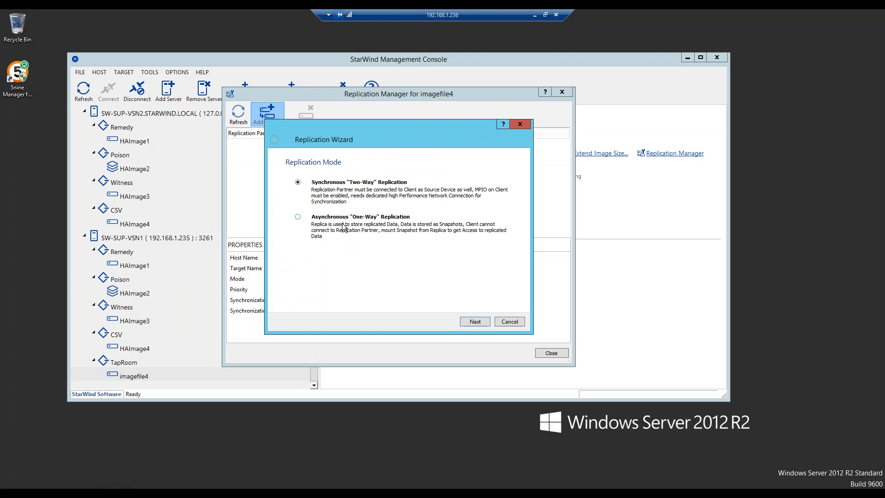
pyautogui.click(297, 183)
pyautogui.click(478, 322)
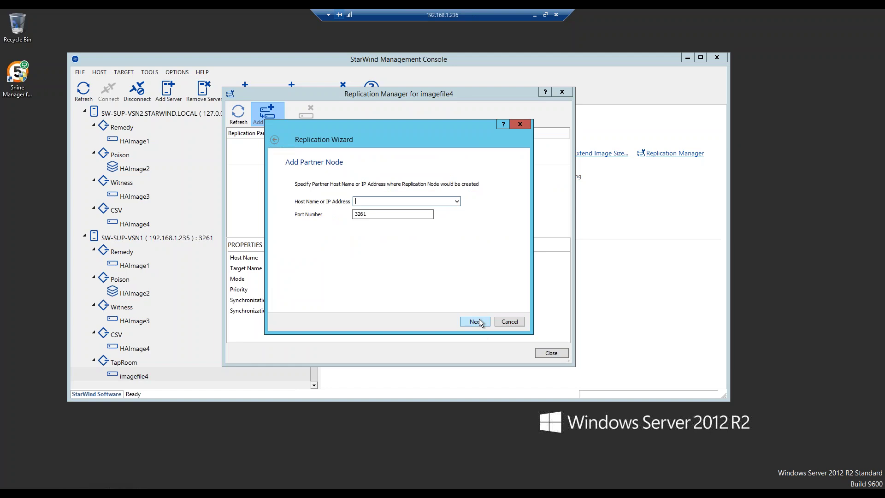
# Step: Specify sw-sup-vsn2 with port 3261 as the partner node and choose to create a new partner device
pyautogui.click(458, 202)
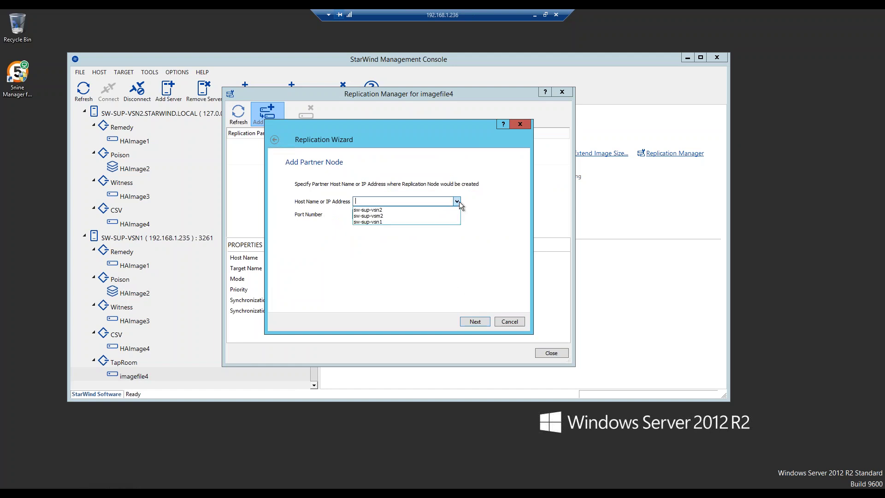
pyautogui.click(376, 210)
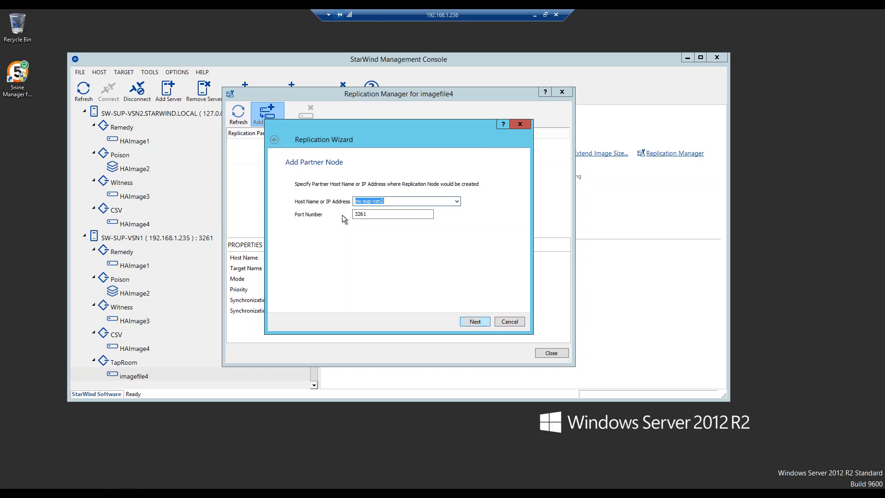
pyautogui.press('Tab')
pyautogui.press('End')
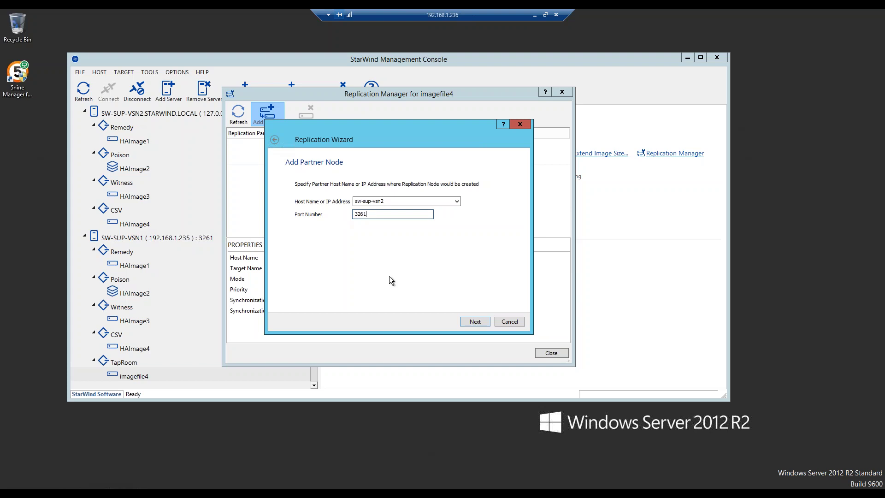
pyautogui.click(475, 321)
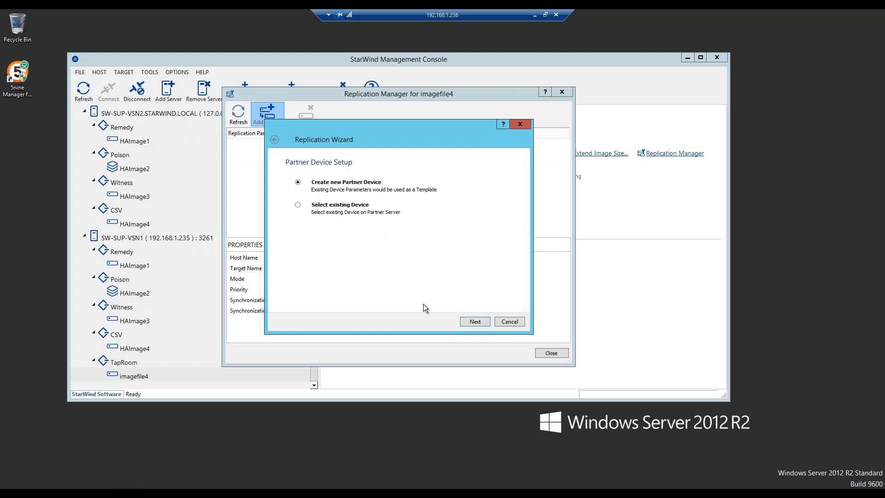
pyautogui.click(475, 321)
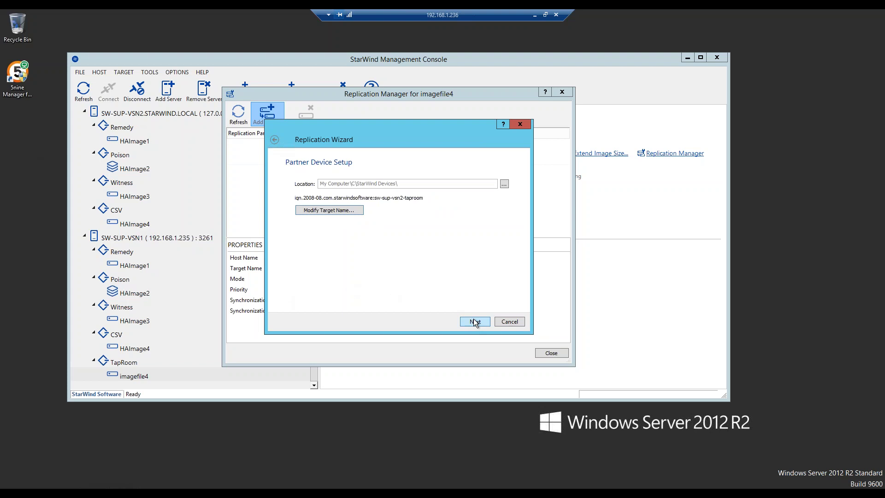
# Step: Check the partner target's alias settings and accept the default location and target name for the partner device
pyautogui.click(328, 210)
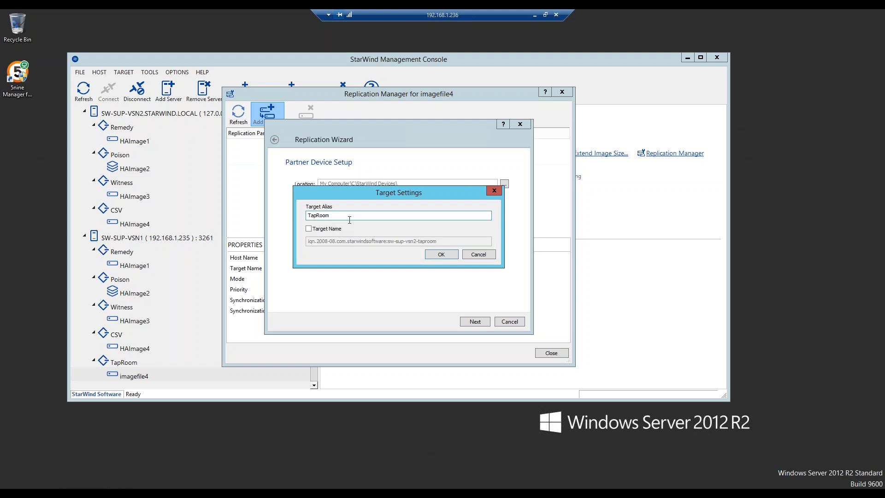
pyautogui.click(467, 254)
pyautogui.click(474, 323)
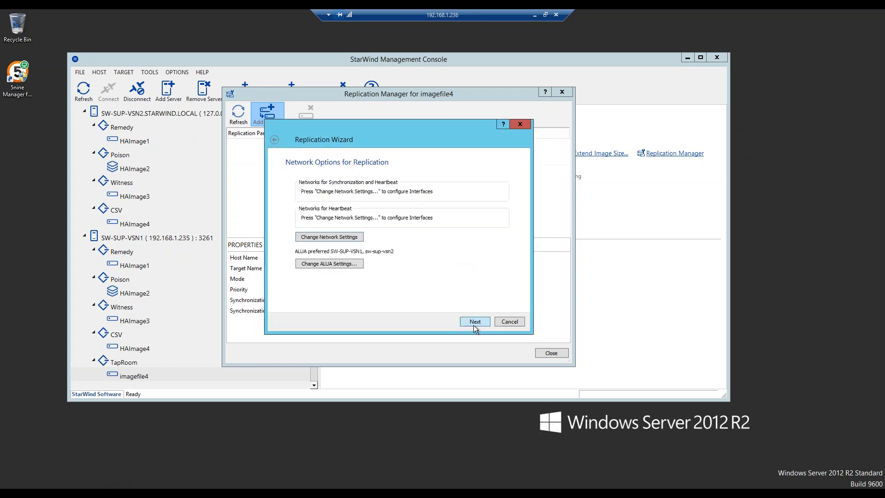
# Step: Open the interface selection for synchronization and heartbeat channels, and open the Network and Sharing Center for reference
pyautogui.click(326, 236)
pyautogui.moveTo(422, 120); pyautogui.dragTo(382, 101)
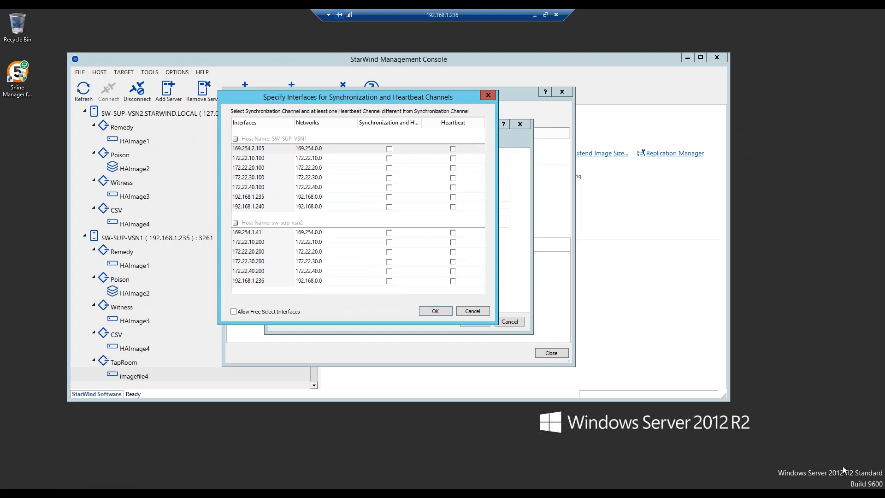
pyautogui.rightClick(839, 493)
pyautogui.click(821, 486)
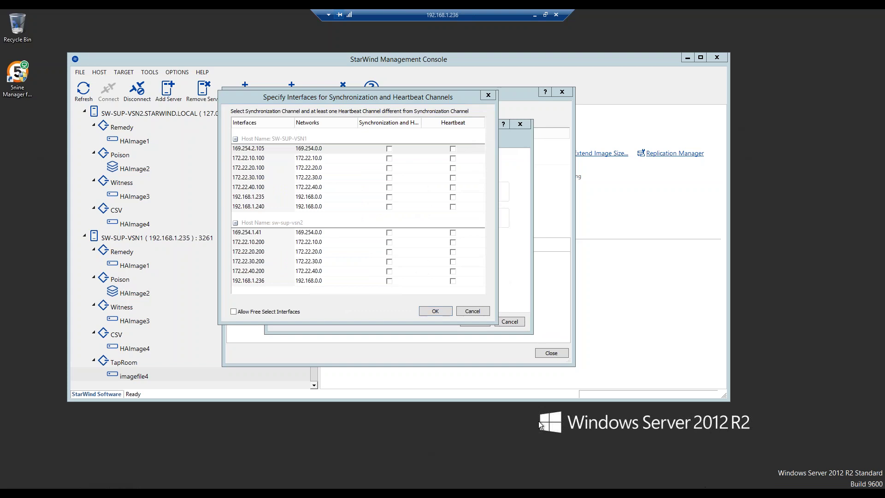
pyautogui.moveTo(566, 158); pyautogui.dragTo(629, 157)
pyautogui.click(367, 97)
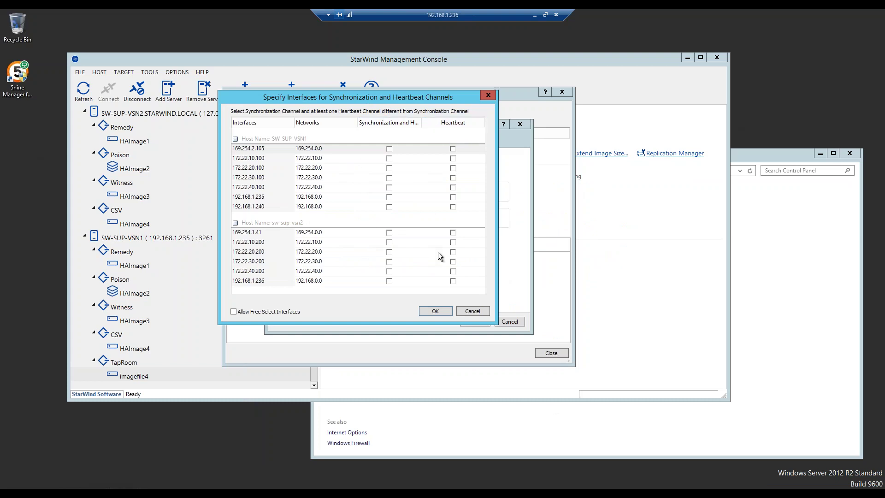
pyautogui.click(808, 300)
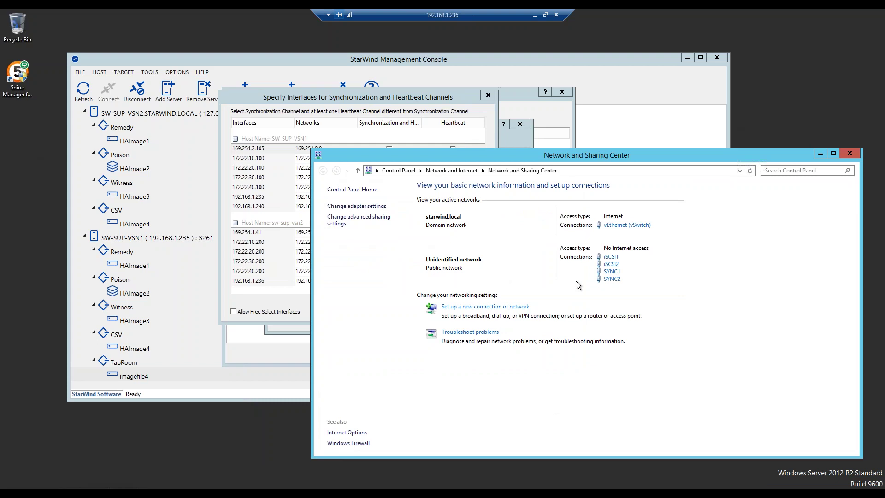
# Step: Look up the SYNC1 connection's IPv4 address and assign interface 172.22.30.100 on SW-SUP-VSN1 to synchronization
pyautogui.click(612, 271)
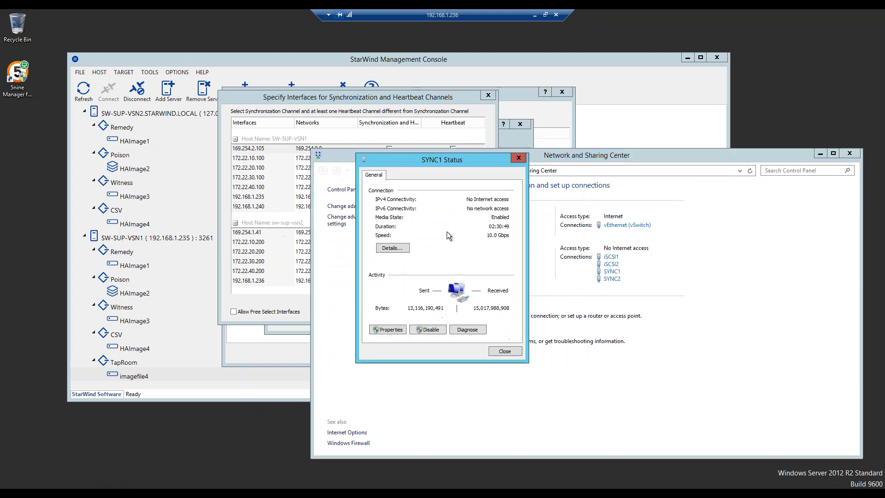
pyautogui.click(392, 248)
pyautogui.click(446, 239)
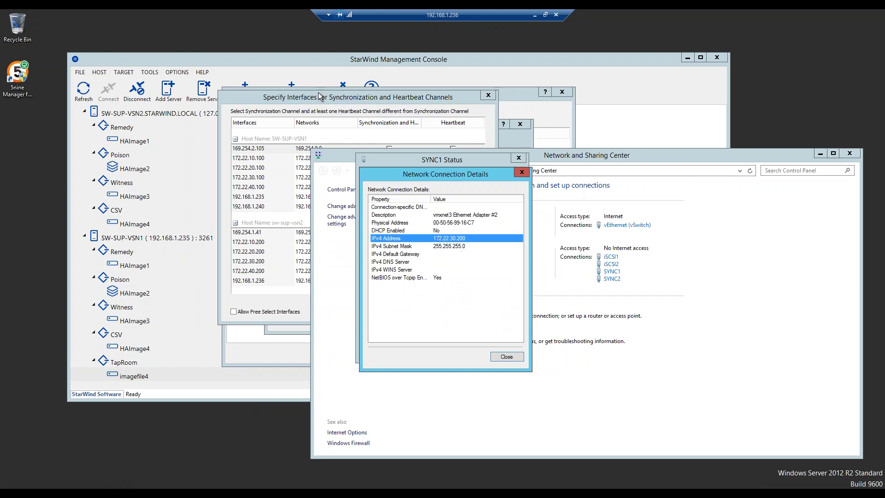
pyautogui.click(333, 100)
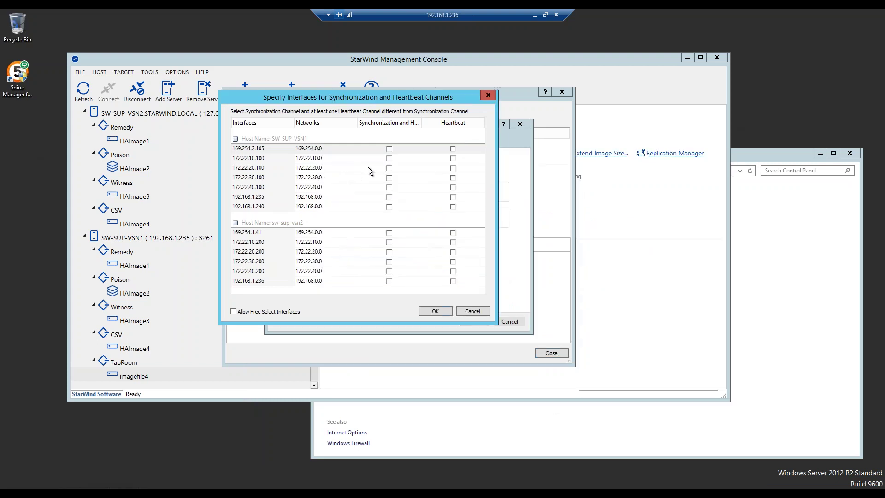
pyautogui.click(391, 177)
# Step: Look up the SYNC2 connection's IPv4 address and assign interface 172.22.40.100 on SW-SUP-VSN1 to synchronization
pyautogui.click(803, 330)
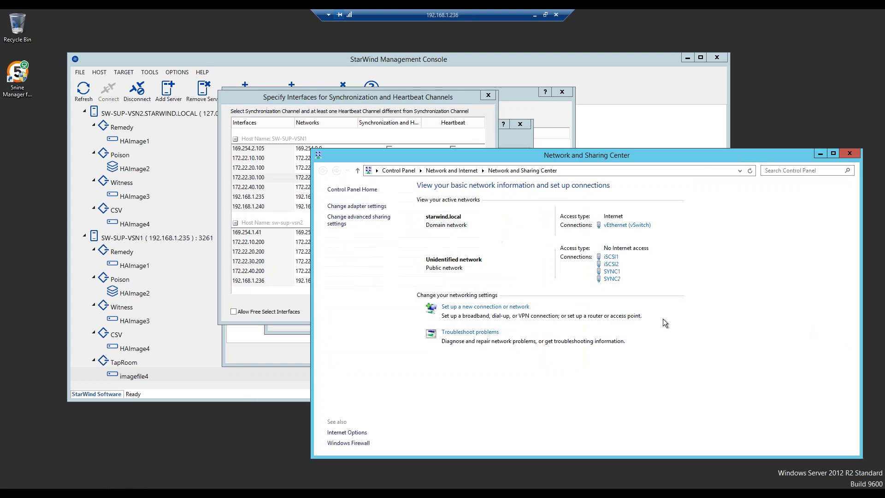
pyautogui.click(609, 279)
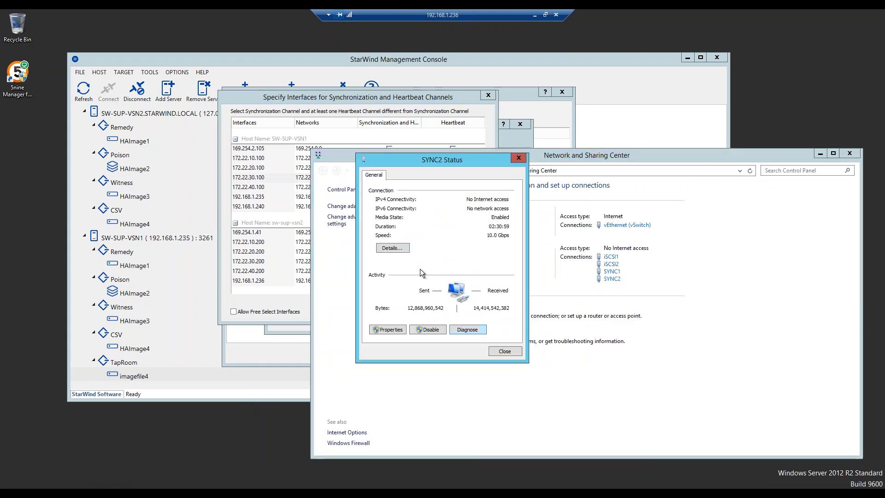
pyautogui.click(402, 249)
pyautogui.click(457, 238)
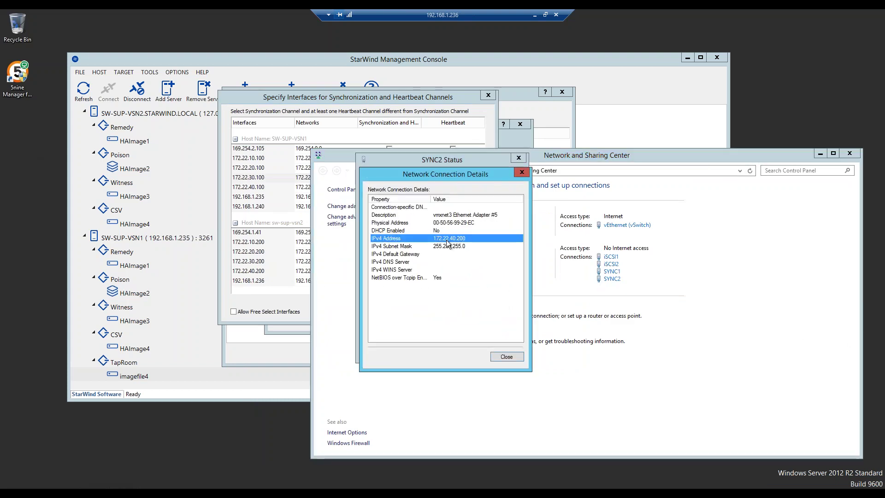
pyautogui.click(338, 96)
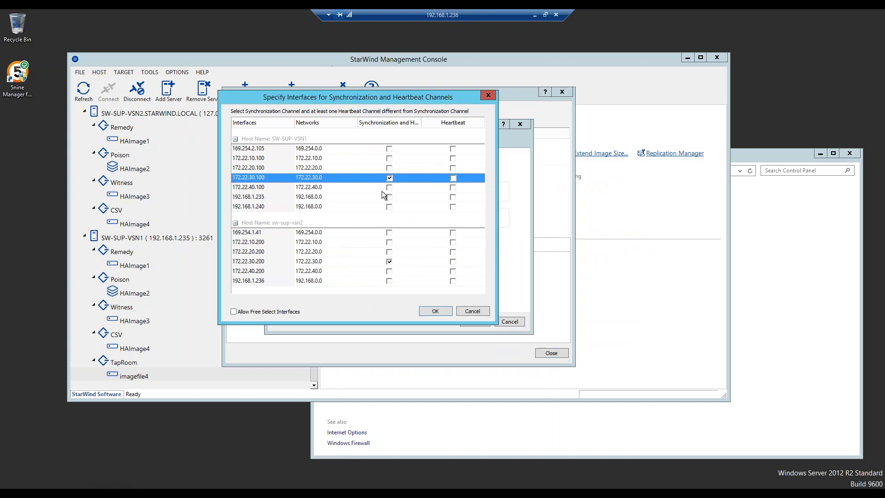
pyautogui.click(389, 188)
# Step: Examine the connection details of iSCSI1 and iSCSI2 for their IPv4 addresses
pyautogui.click(753, 318)
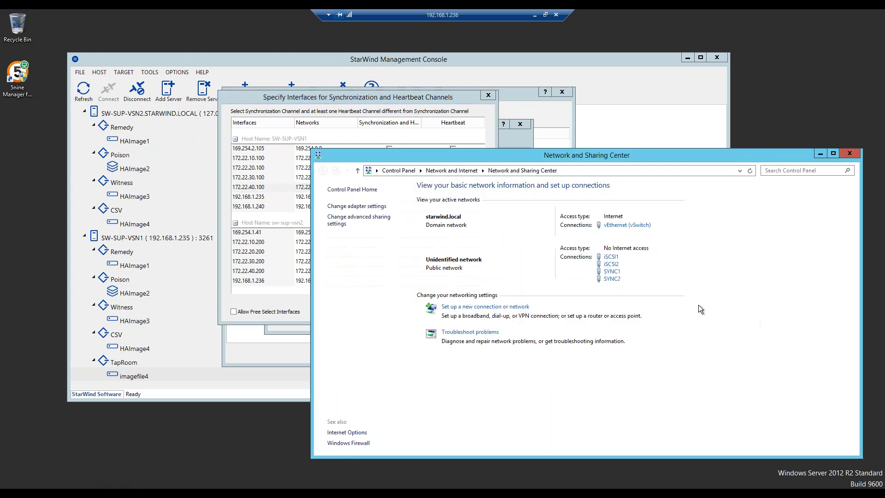
pyautogui.click(612, 257)
pyautogui.click(393, 248)
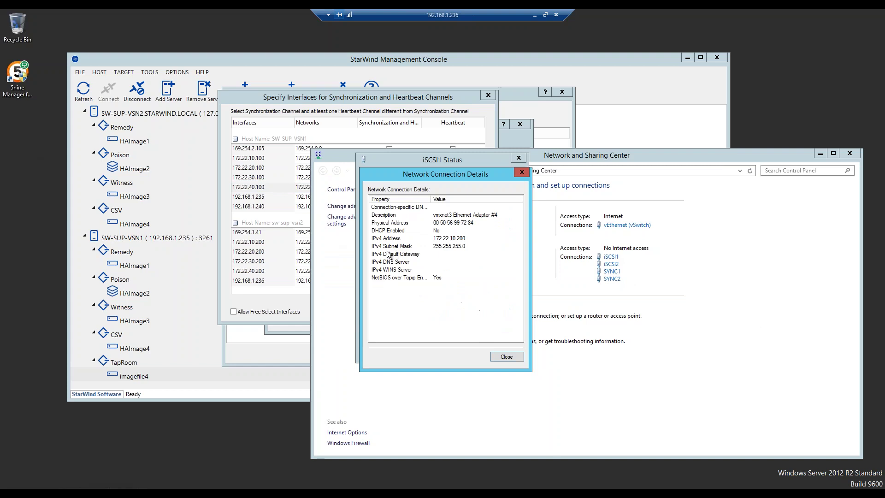
pyautogui.click(448, 240)
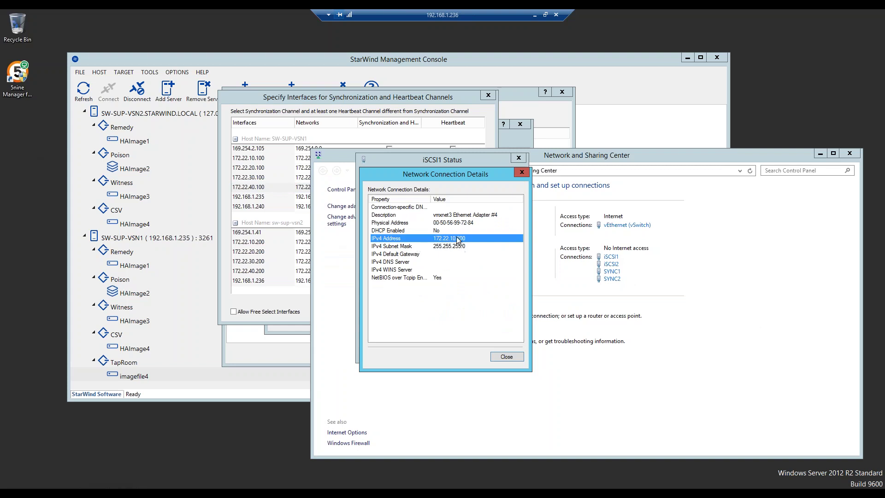
pyautogui.click(611, 264)
pyautogui.click(611, 264)
pyautogui.click(406, 250)
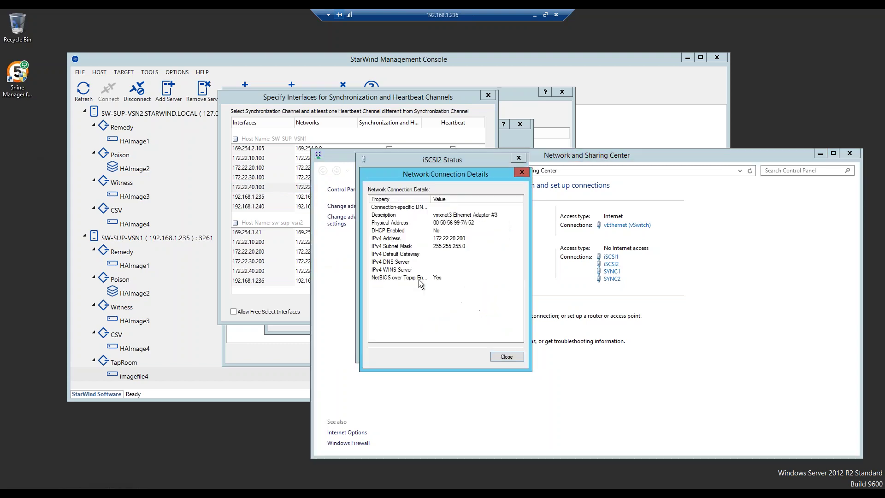
pyautogui.click(467, 241)
# Step: Assign interfaces 172.22.10.100 and 172.22.20.100 on SW-SUP-VSN1 to heartbeat and accept the replication network options
pyautogui.hotkey('alt', 'Tab')
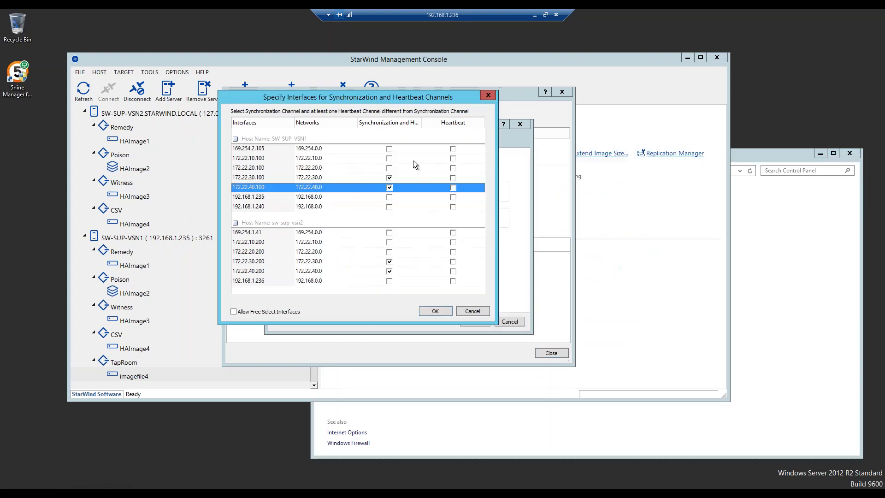
pyautogui.click(453, 158)
pyautogui.click(453, 167)
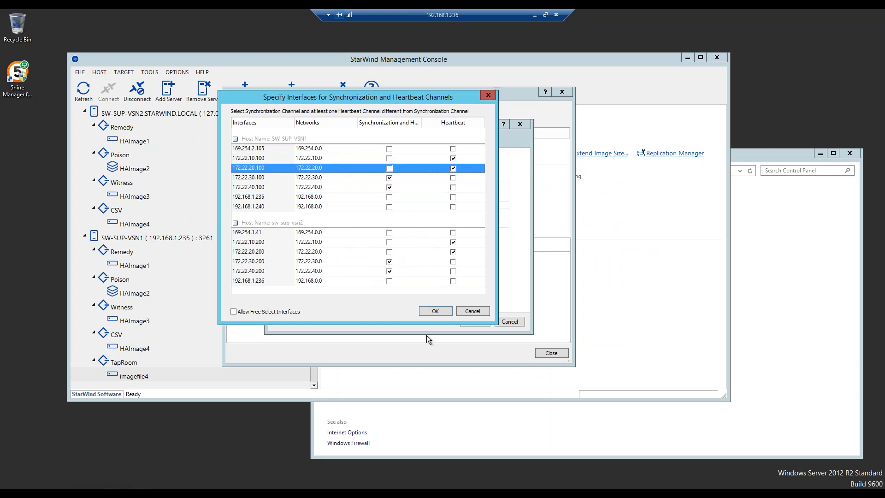
pyautogui.click(436, 314)
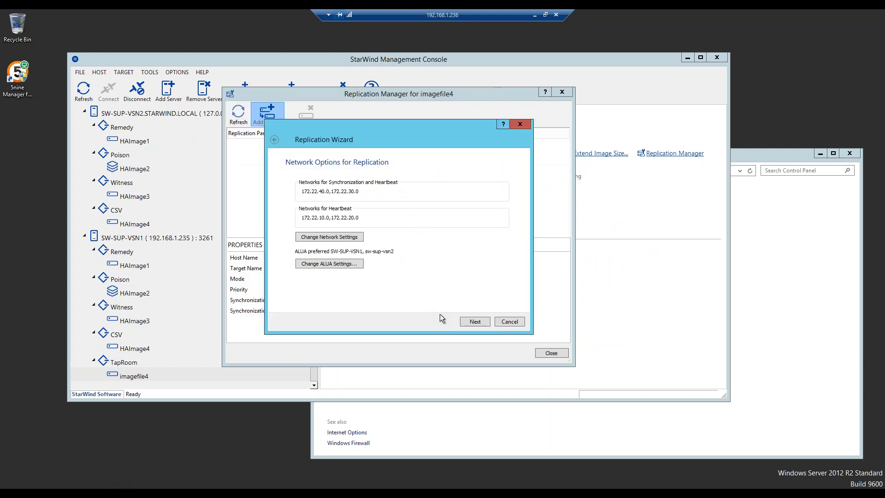
pyautogui.click(475, 322)
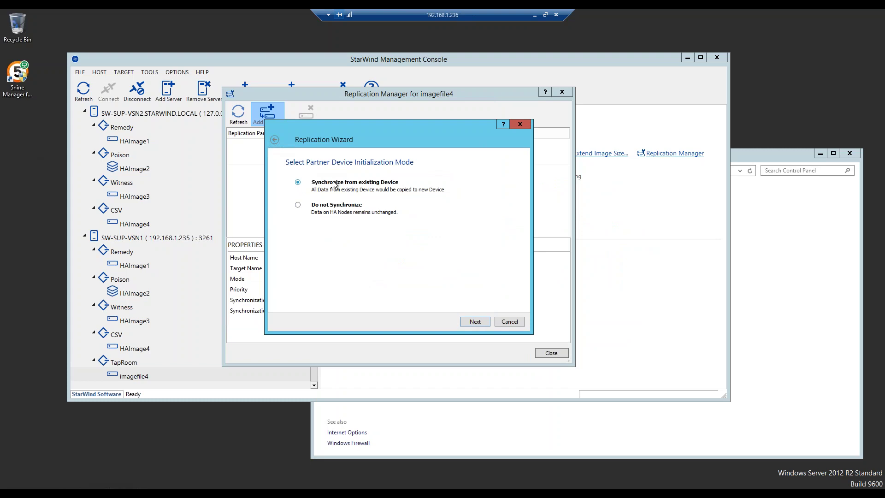
# Step: Create the replica with Synchronize from existing Device as the initialization mode and close the Replication Manager
pyautogui.click(466, 321)
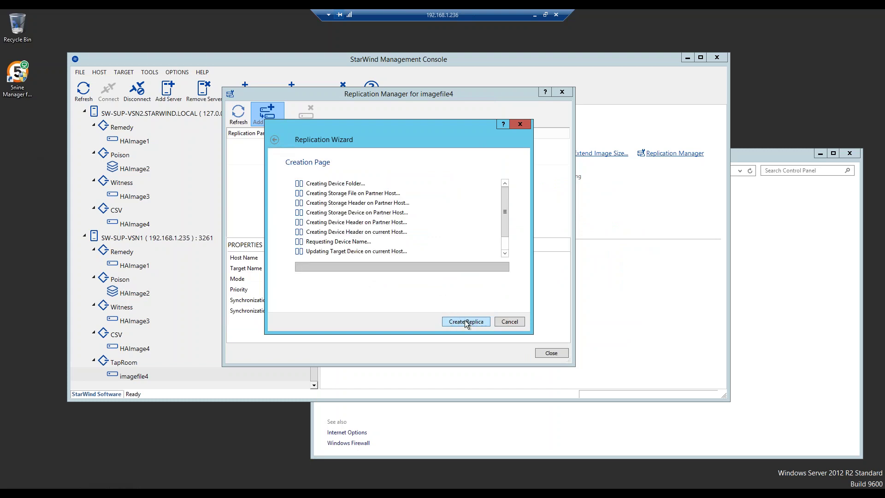
pyautogui.click(464, 320)
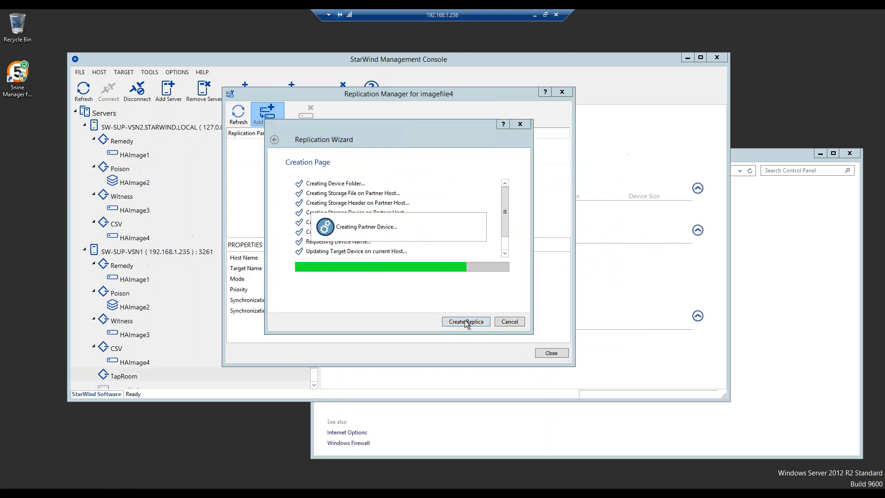
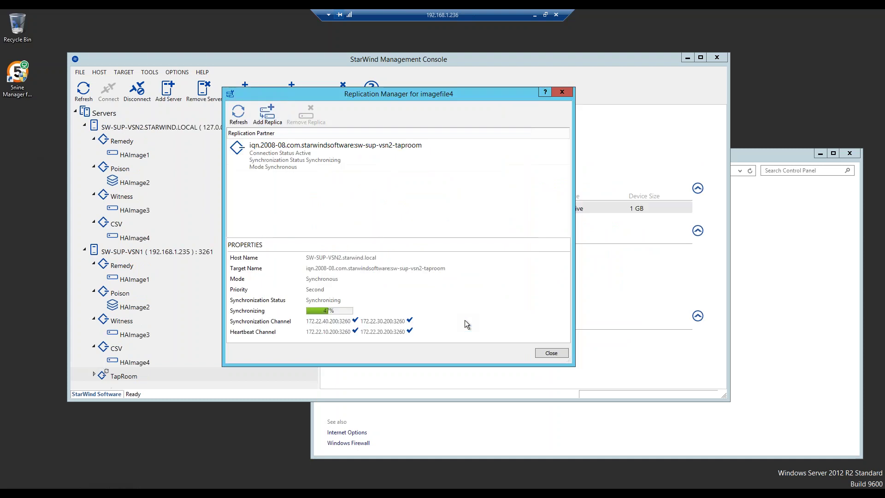
pyautogui.click(550, 353)
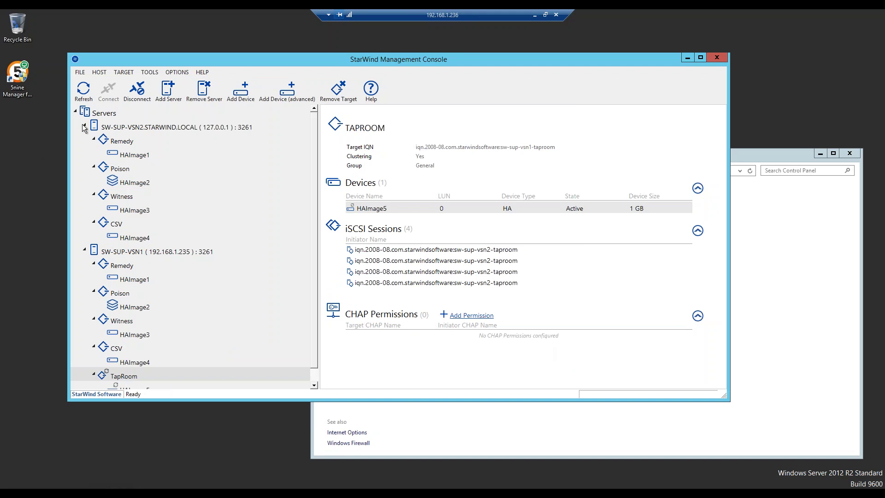
# Step: Examine the synchronization status of the TapRoom target's HAImage5 device on both SW-SUP-VSN2 and SW-SUP-VSN1
pyautogui.click(111, 122)
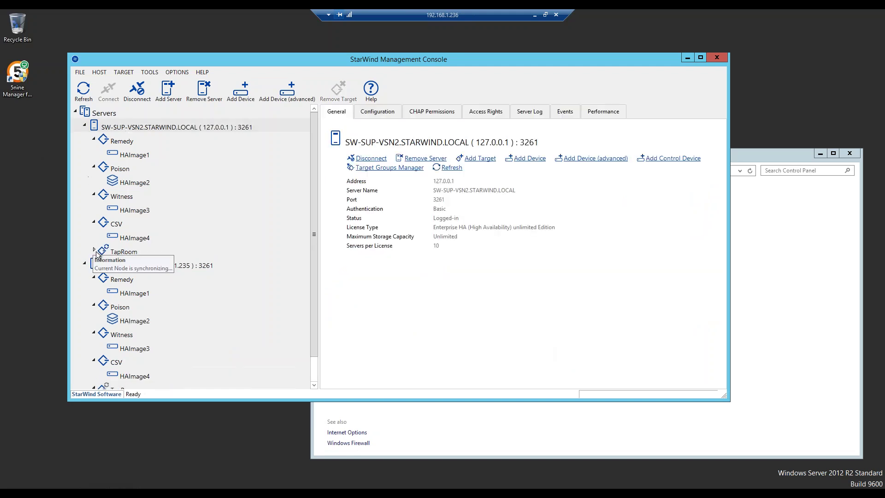
pyautogui.click(121, 251)
pyautogui.click(112, 265)
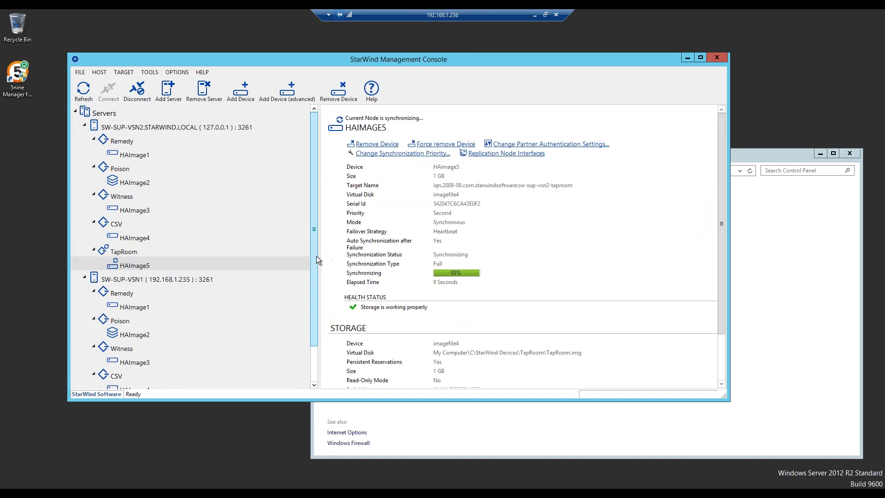
pyautogui.scroll(-1, 316, 256)
pyautogui.scroll(1, 137, 377)
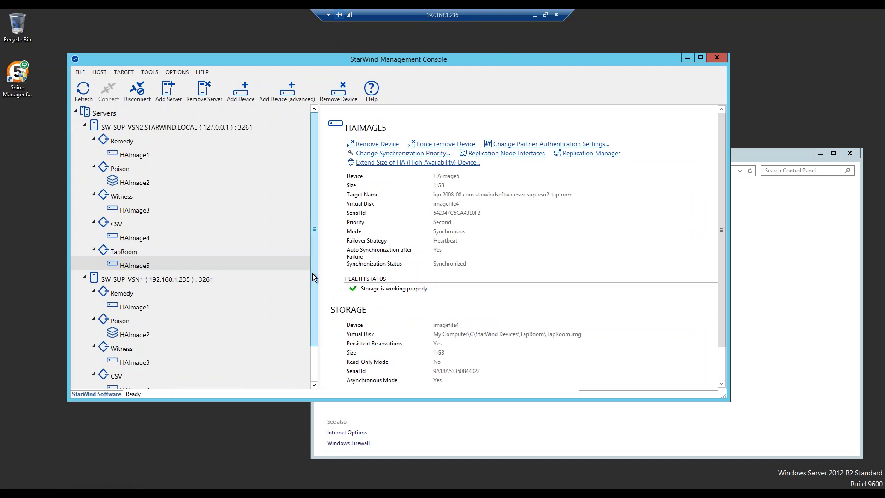
pyautogui.scroll(-1, 300, 345)
pyautogui.click(148, 375)
pyautogui.click(84, 89)
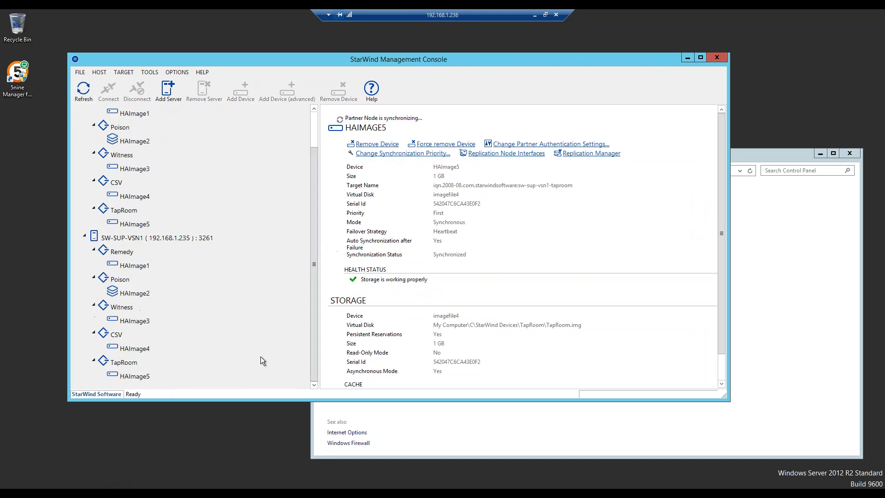
pyautogui.click(119, 223)
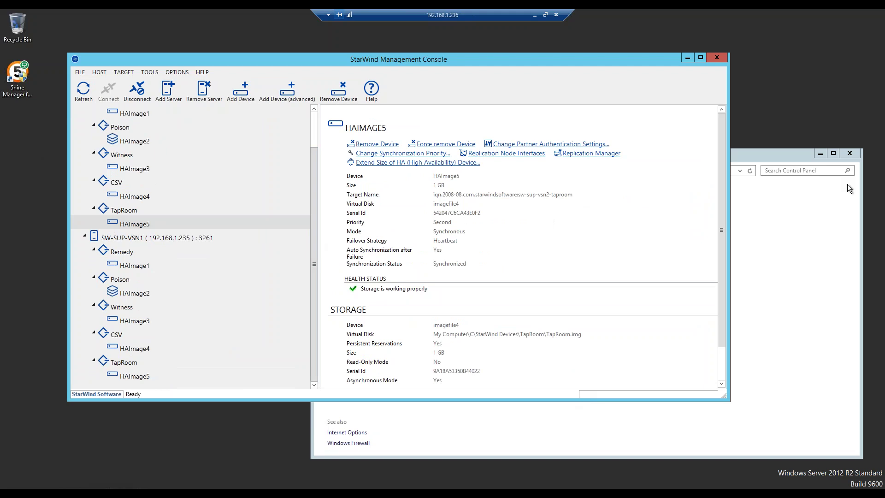
# Step: Close the Network and Sharing Center and open the iSCSI Initiator
pyautogui.moveTo(803, 157); pyautogui.dragTo(716, 121)
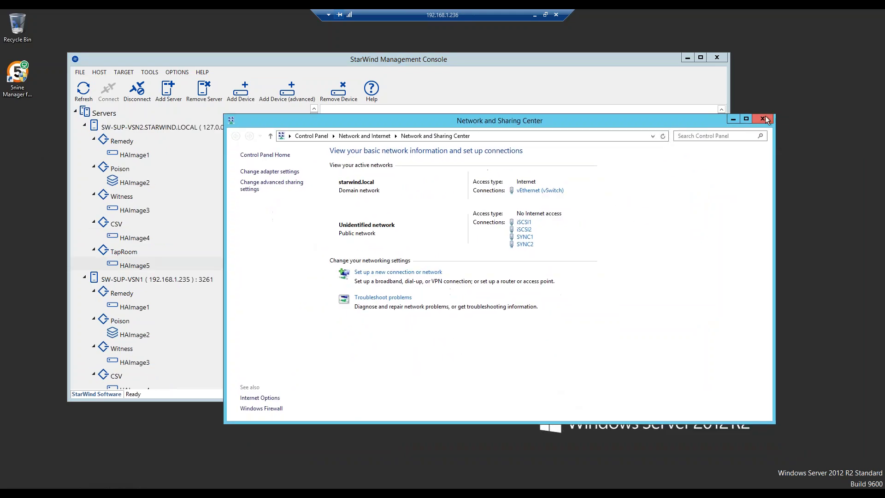
pyautogui.click(763, 119)
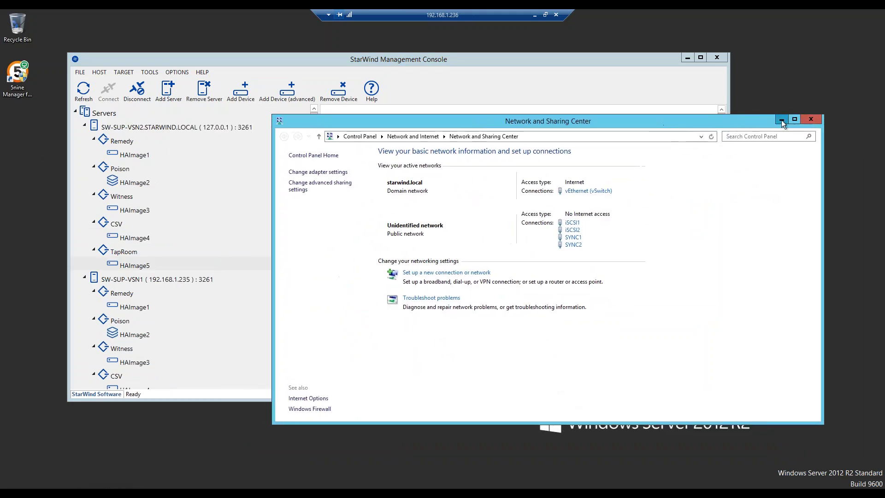
pyautogui.press('super')
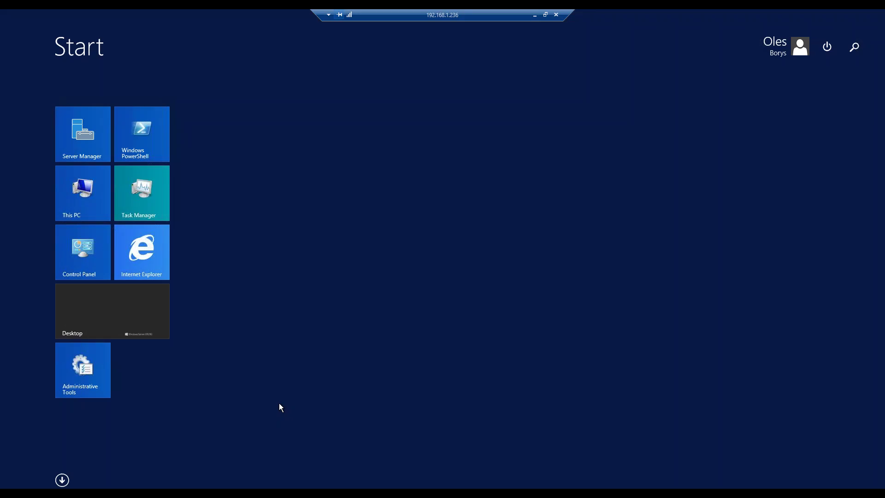
pyautogui.write('iscsi')
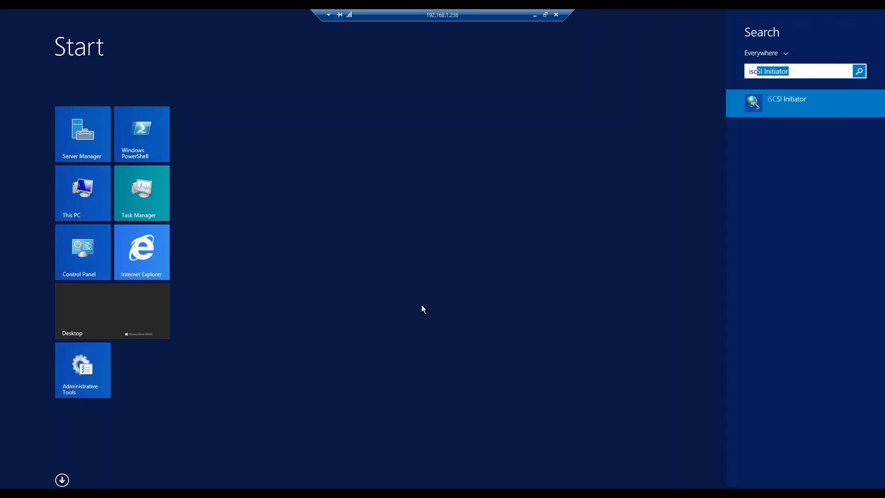
pyautogui.press('Return')
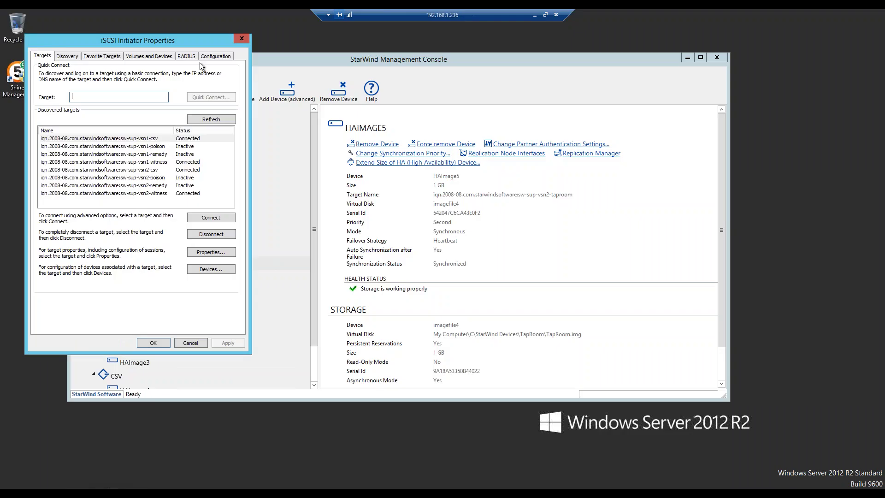
# Step: Review the configured target portals in the iSCSI Initiator and refresh the list of discovered targets
pyautogui.moveTo(174, 40); pyautogui.dragTo(392, 100)
pyautogui.click(279, 114)
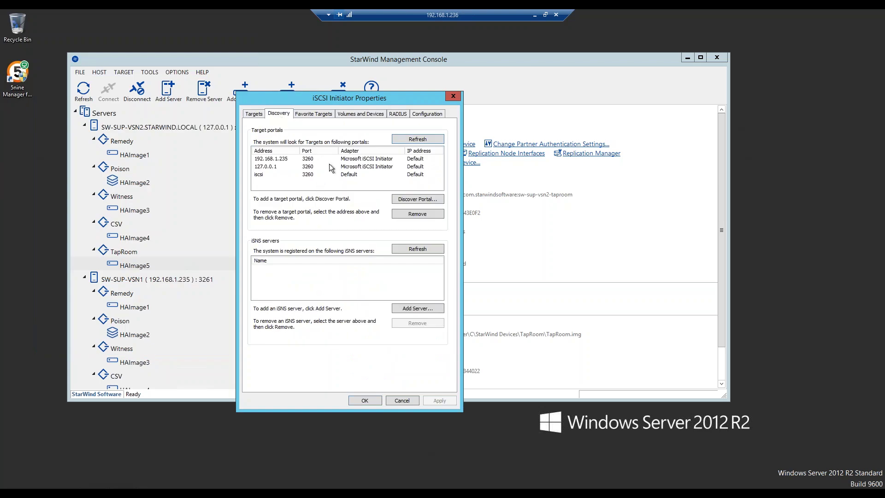
pyautogui.click(305, 174)
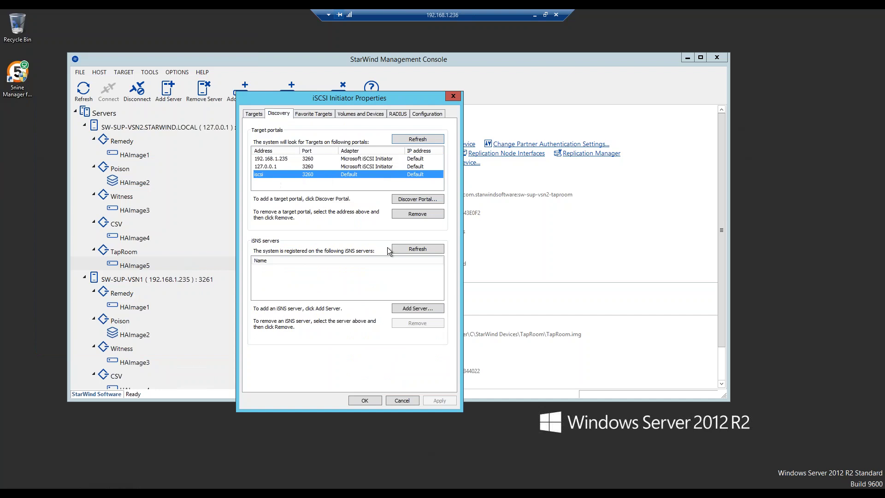
pyautogui.click(274, 167)
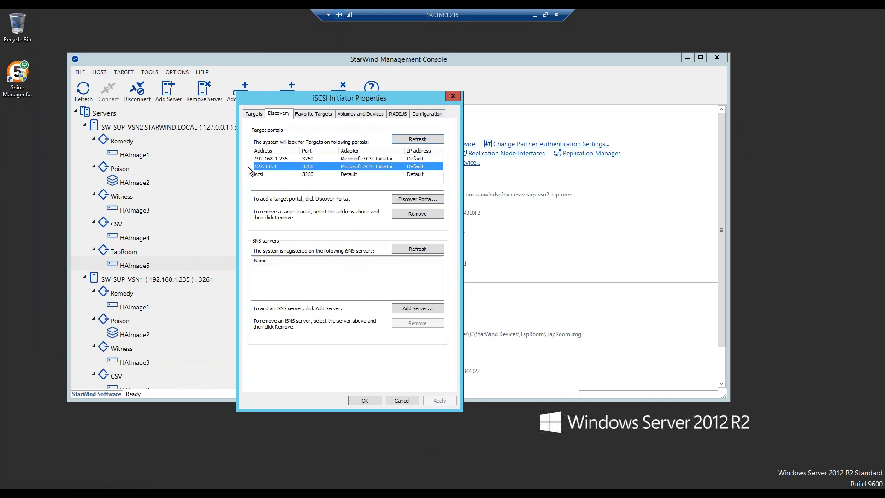
pyautogui.click(255, 114)
pyautogui.click(444, 177)
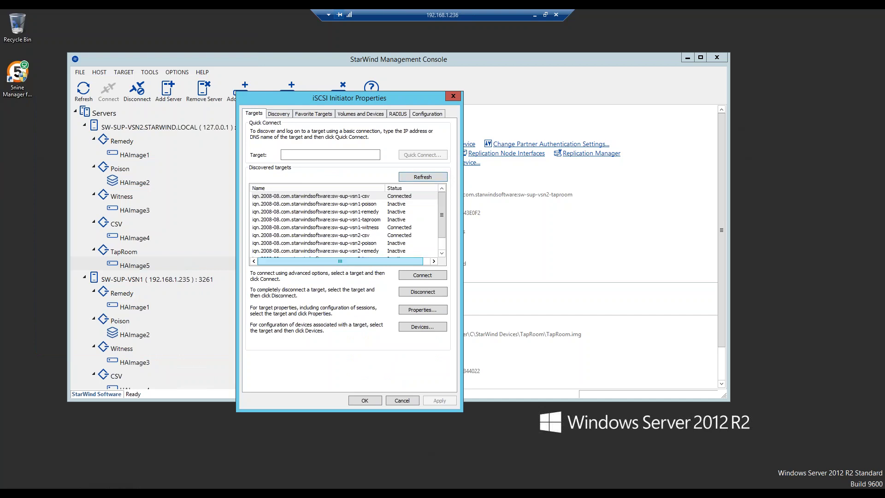
pyautogui.moveTo(441, 220); pyautogui.dragTo(442, 240)
pyautogui.click(361, 244)
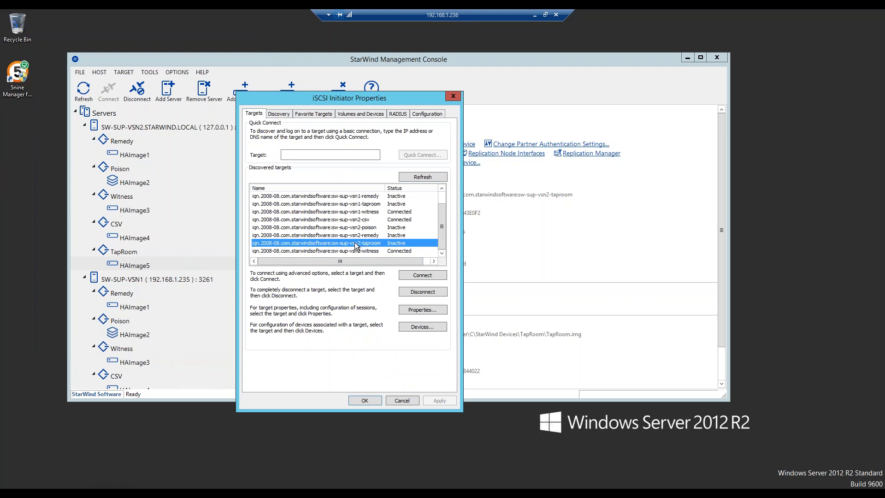
pyautogui.moveTo(441, 226); pyautogui.dragTo(443, 212)
pyautogui.click(357, 220)
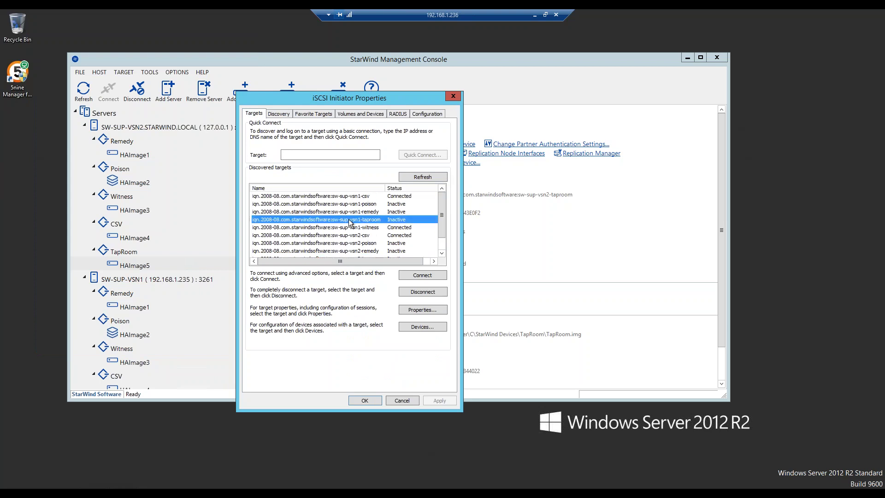
pyautogui.click(421, 275)
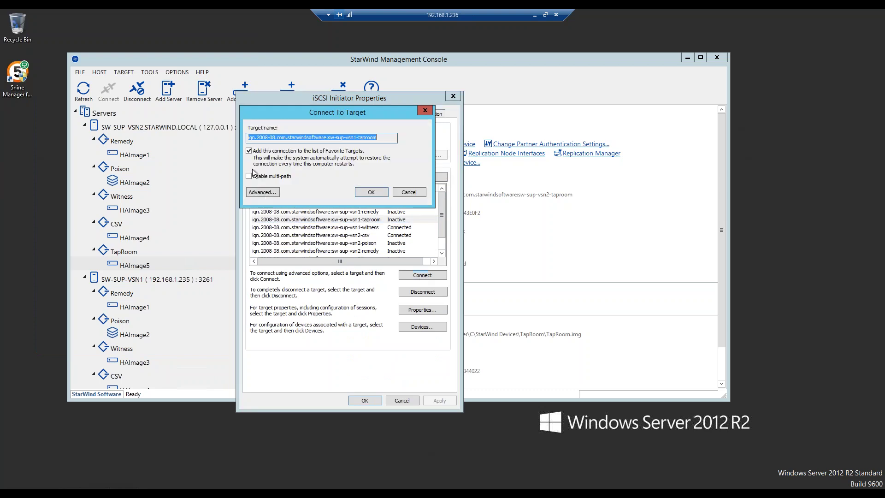
pyautogui.click(263, 192)
pyautogui.click(336, 160)
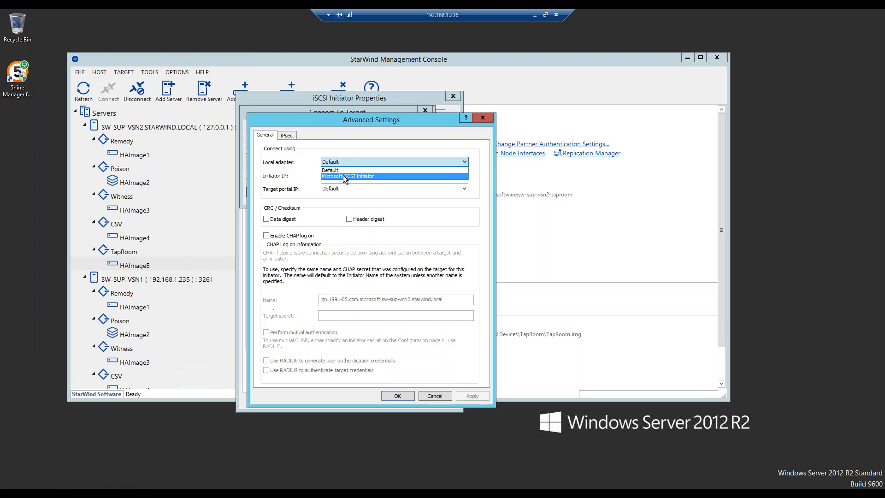
pyautogui.click(342, 179)
pyautogui.click(341, 188)
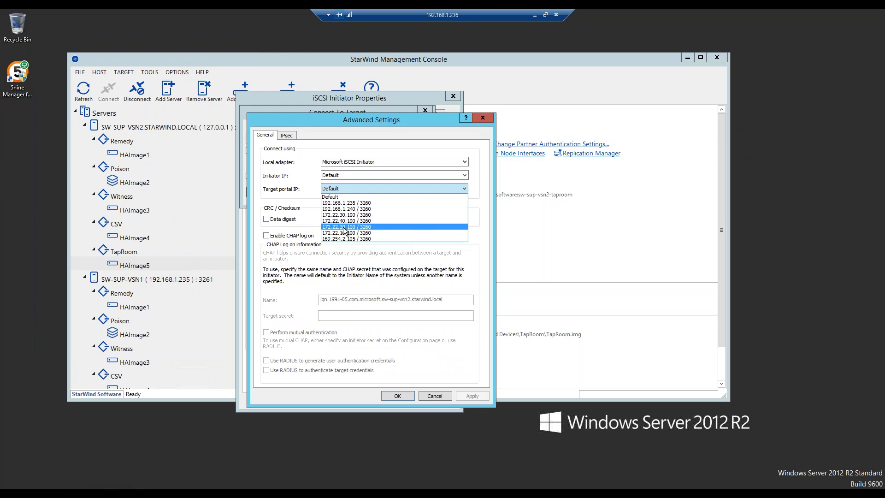
pyautogui.click(346, 189)
pyautogui.click(347, 175)
pyautogui.click(347, 172)
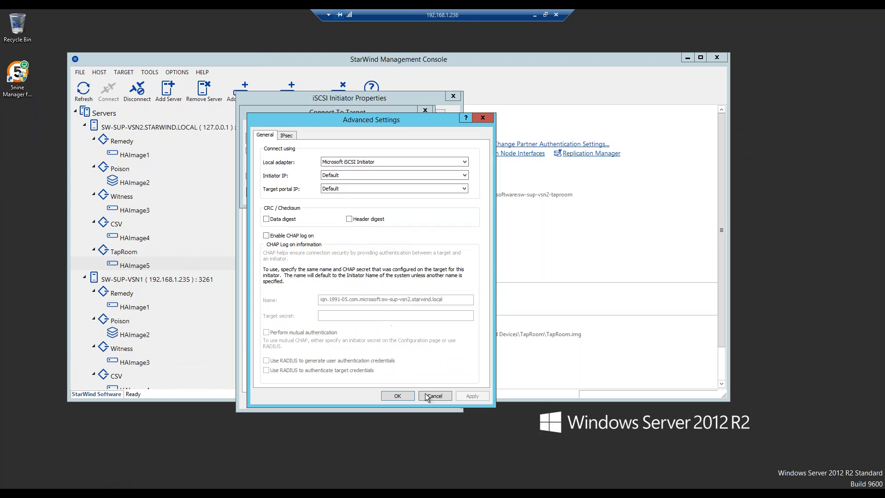
pyautogui.click(398, 395)
pyautogui.click(404, 196)
# Step: Start a connection to the sw-sup-vsn2-taproom target with multi-path enabled
pyautogui.scroll(-1, 445, 208)
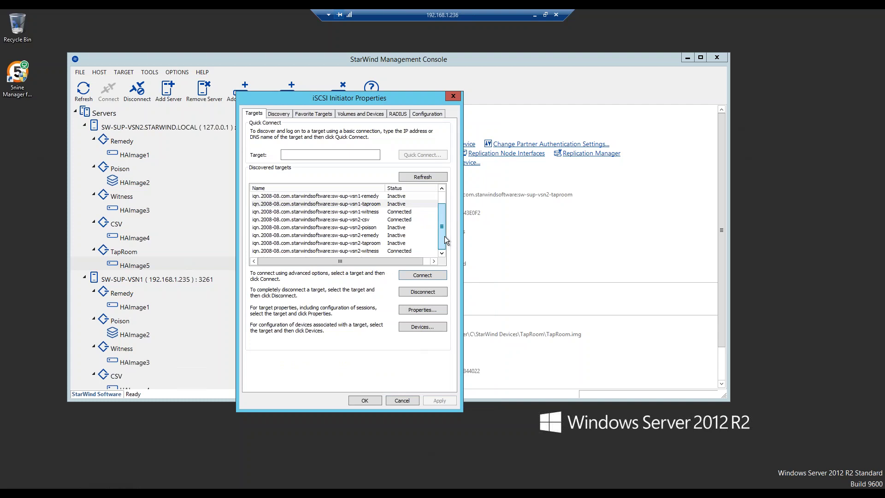
pyautogui.click(341, 227)
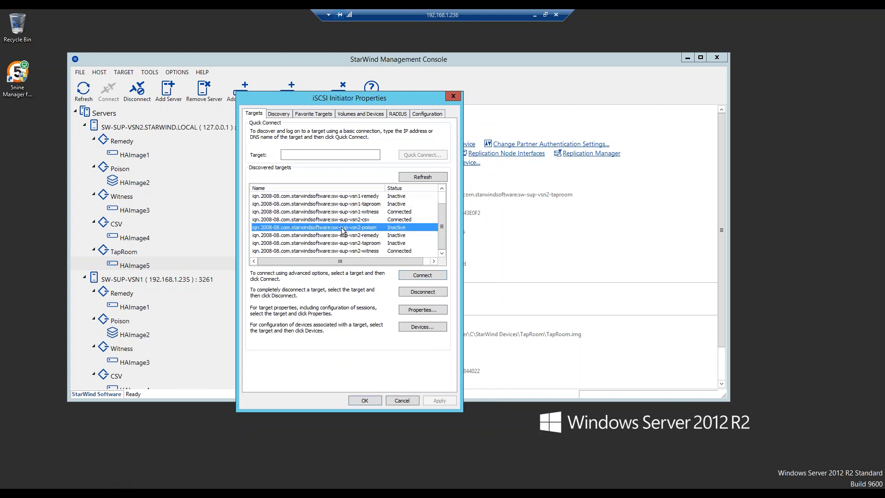
pyautogui.moveTo(342, 228); pyautogui.dragTo(354, 204)
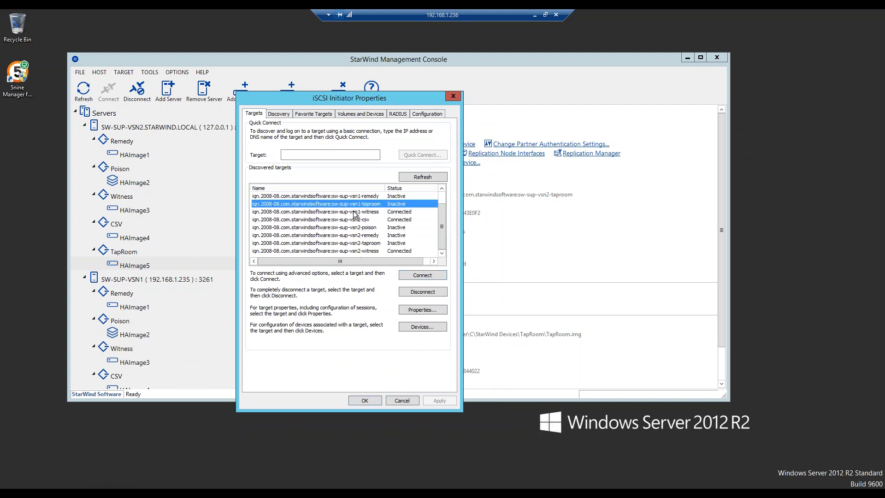
pyautogui.click(355, 243)
pyautogui.click(422, 275)
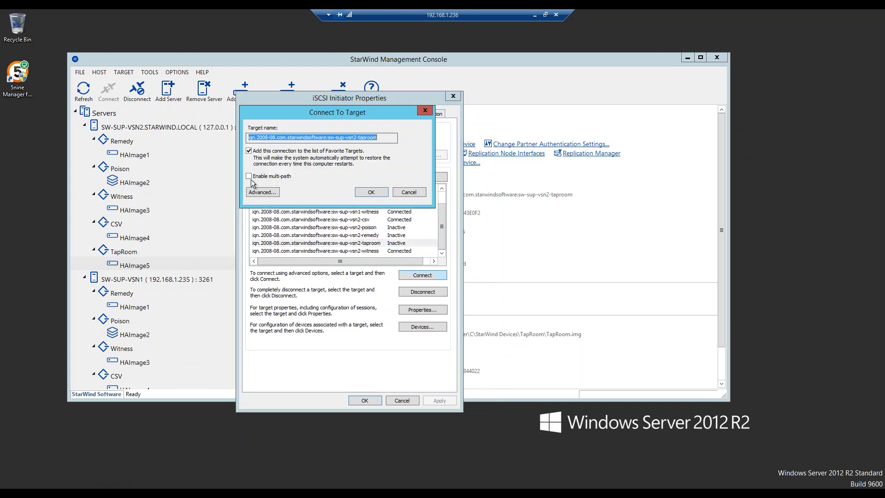
pyautogui.click(249, 177)
# Step: Connect the sw-sup-vsn2-taproom target using the Microsoft iSCSI Initiator adapter and target portal IP 127.0.0.1 / 3260
pyautogui.click(268, 192)
pyautogui.click(361, 162)
pyautogui.click(347, 177)
pyautogui.click(345, 188)
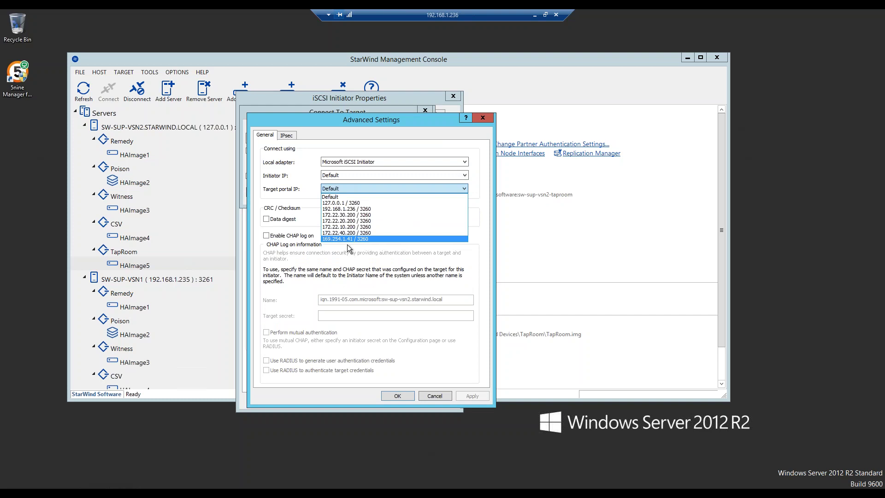
pyautogui.click(345, 203)
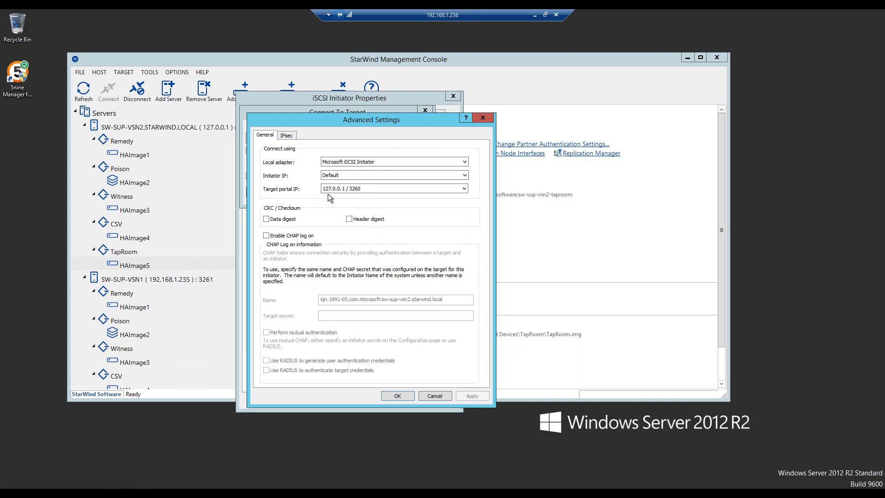
pyautogui.click(398, 396)
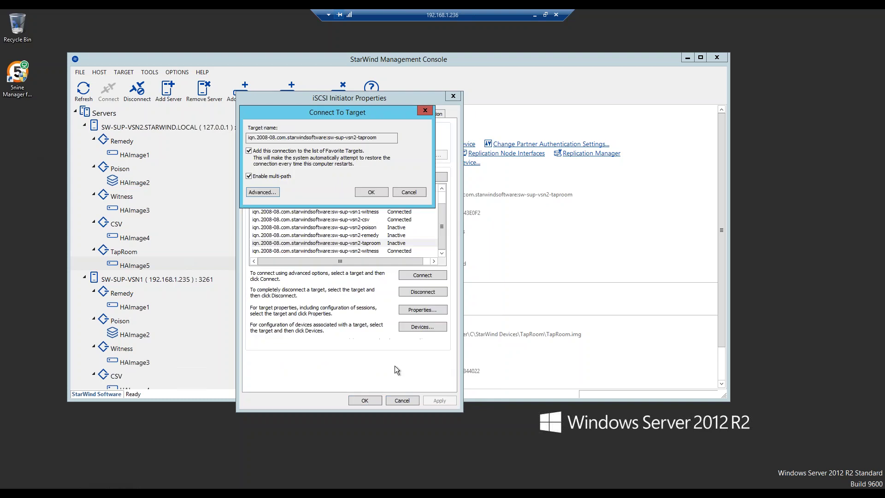
pyautogui.click(366, 193)
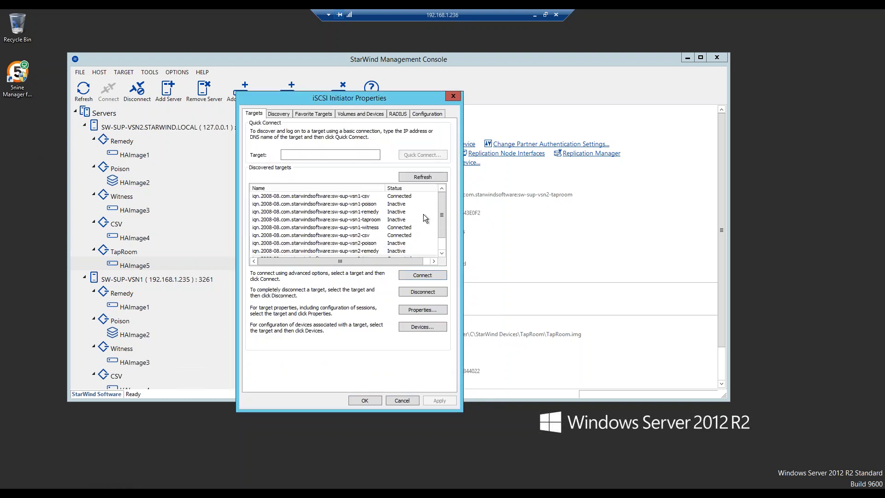
# Step: Start a multi-path connection to sw-sup-vsn1-taproom using the Microsoft iSCSI Initiator adapter and initiator IP 172.22.10.200
pyautogui.click(369, 220)
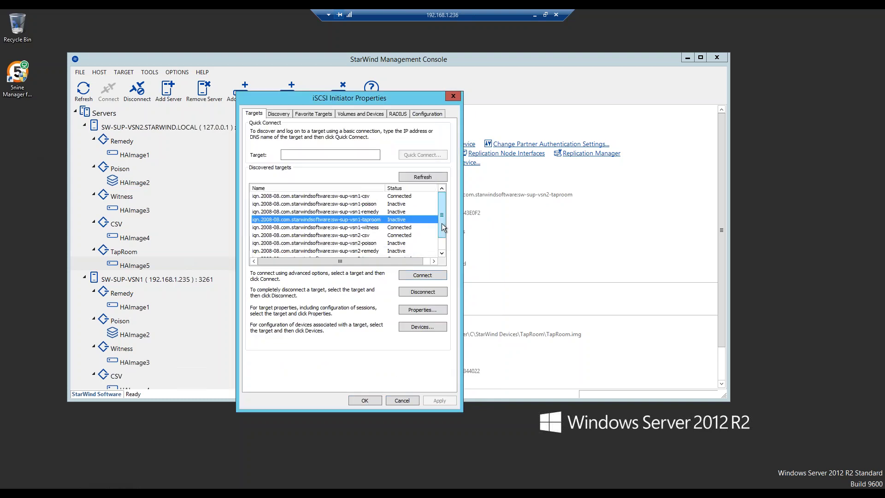
pyautogui.scroll(-1, 435, 245)
pyautogui.click(364, 244)
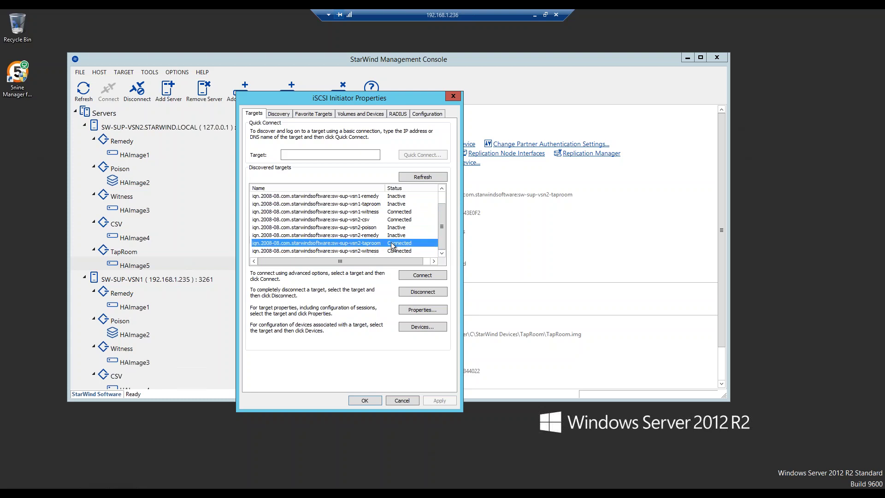
pyautogui.scroll(1, 444, 241)
pyautogui.click(367, 221)
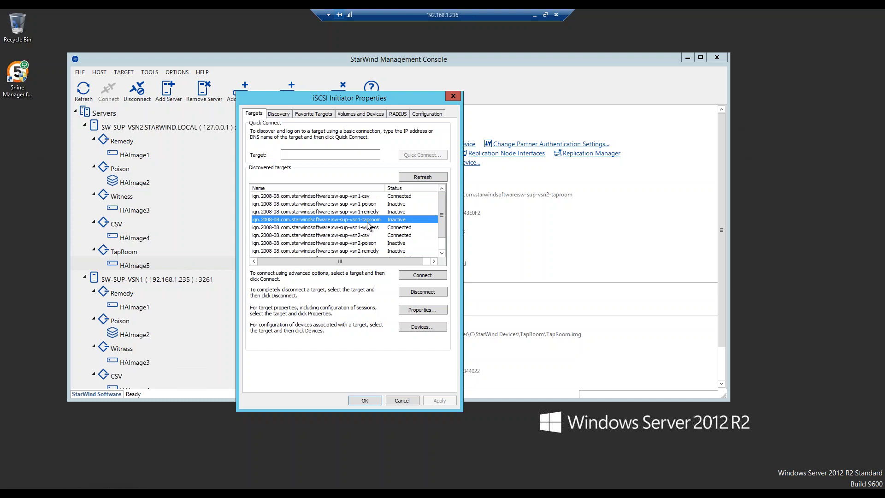
pyautogui.click(423, 276)
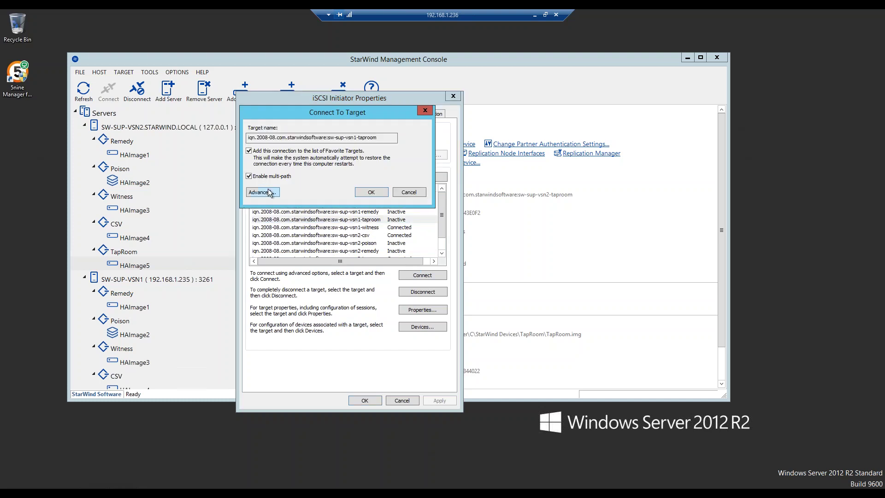
pyautogui.click(272, 192)
pyautogui.click(366, 164)
pyautogui.click(350, 178)
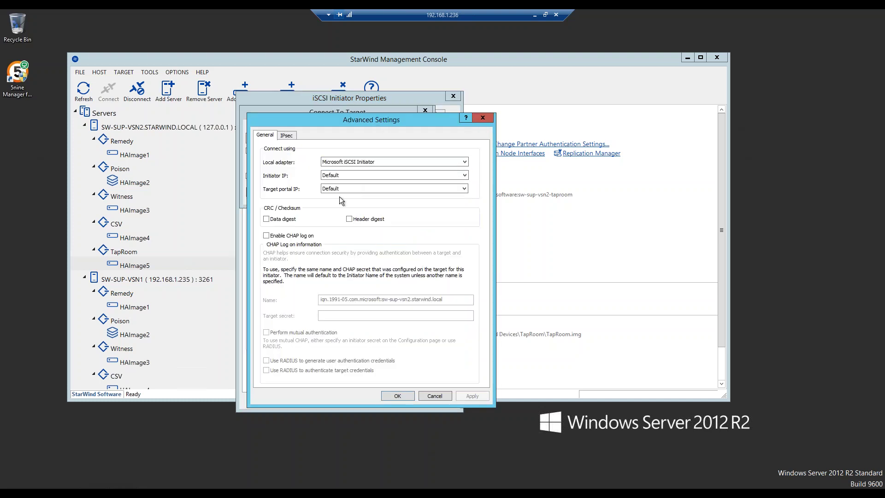
pyautogui.click(338, 176)
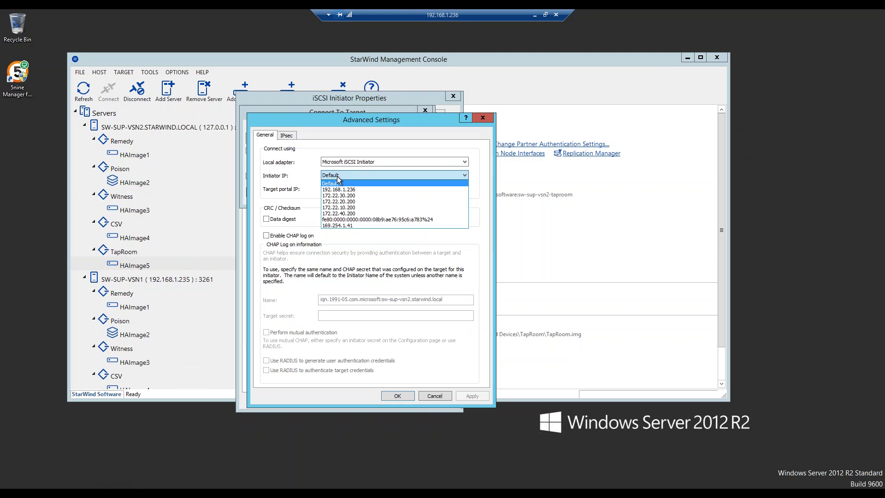
pyautogui.click(343, 208)
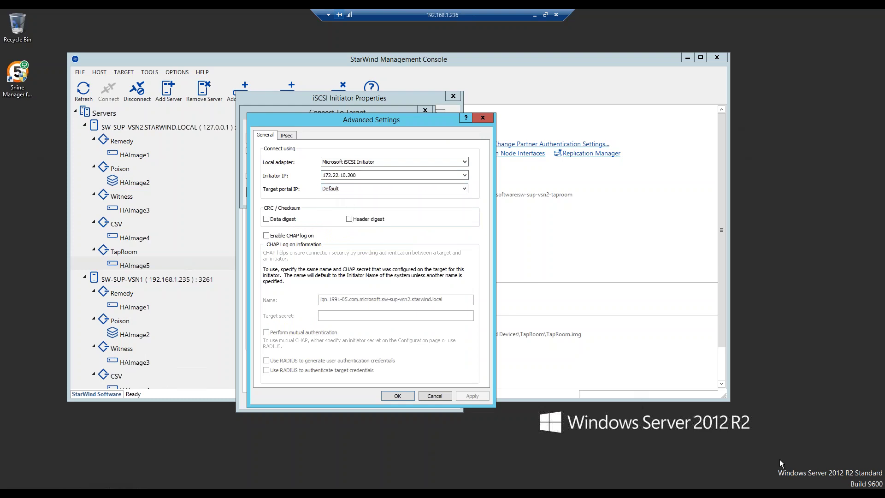
# Step: Check the IPv4 addresses in the iSCSI1 and iSCSI2 network connection details, and return to the advanced connection settings
pyautogui.click(254, 492)
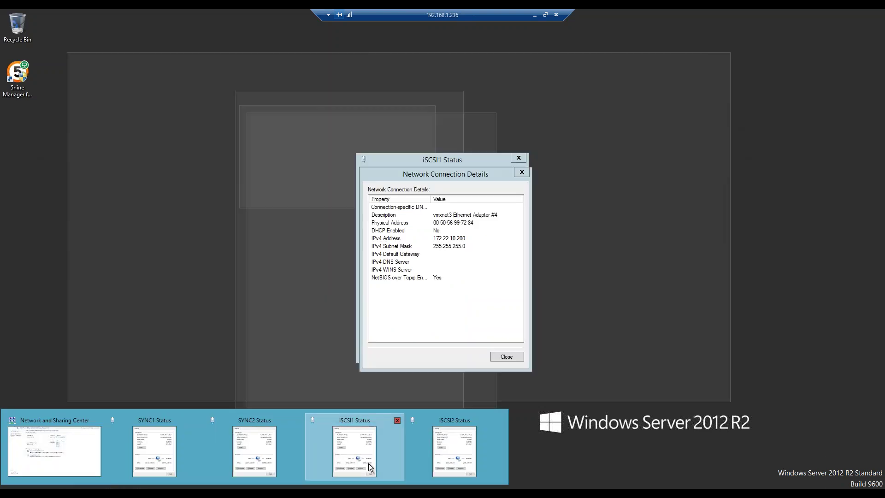
pyautogui.click(368, 464)
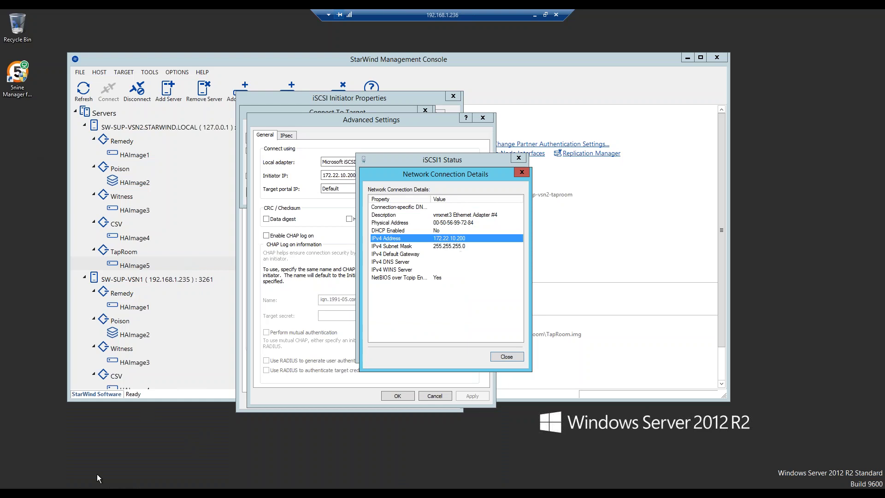
pyautogui.click(255, 492)
pyautogui.click(475, 456)
pyautogui.click(318, 233)
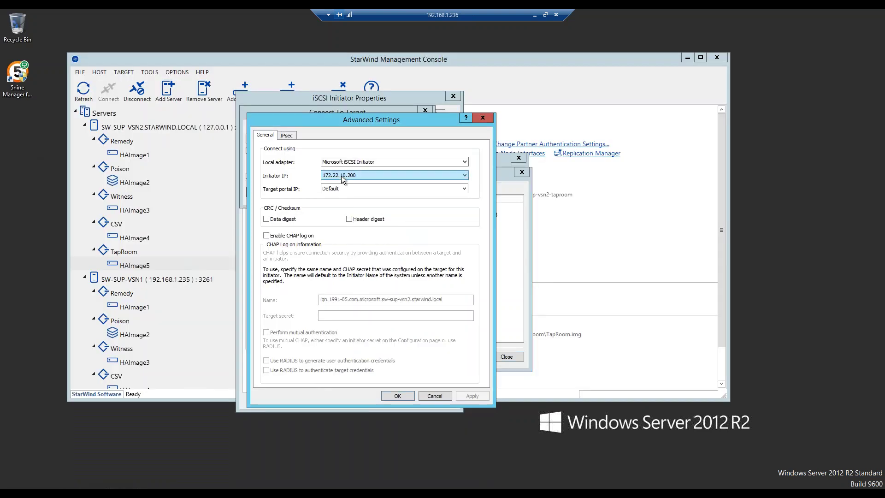
# Step: Set the target portal IP to 172.22.10.100 / 3260 and connect the sw-sup-vsn1-taproom target
pyautogui.click(372, 190)
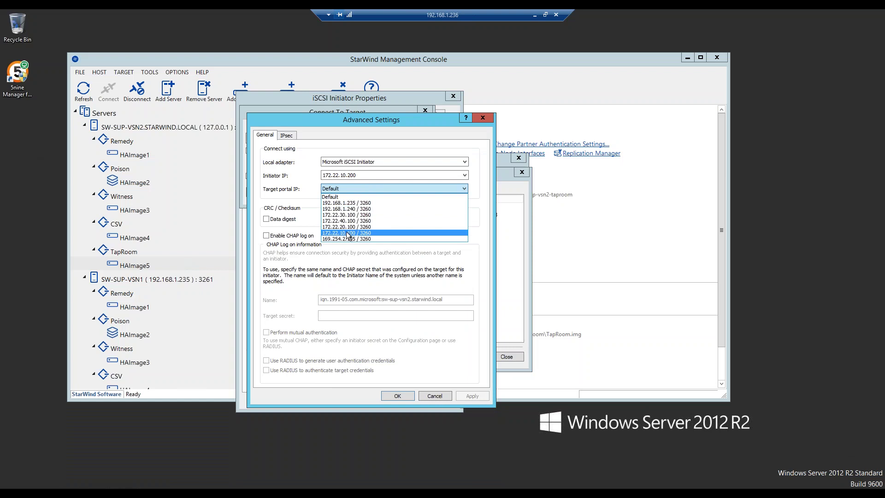
pyautogui.click(346, 232)
pyautogui.click(352, 179)
pyautogui.click(335, 190)
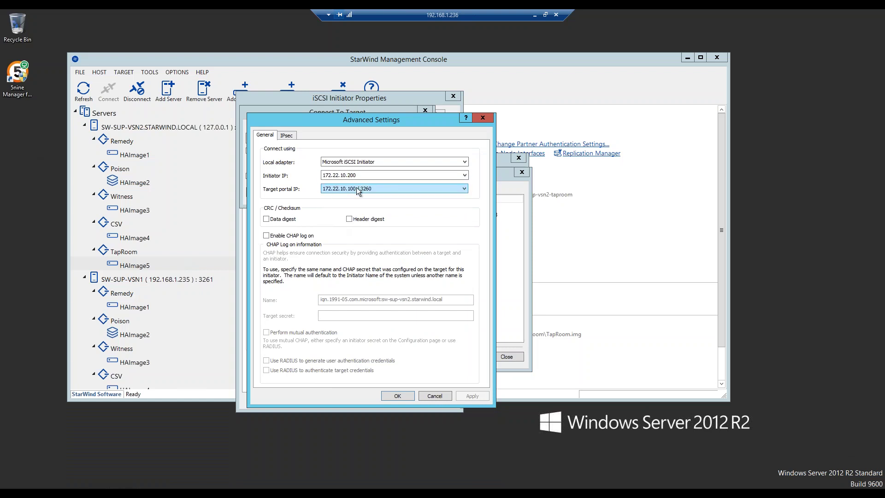
pyautogui.click(397, 396)
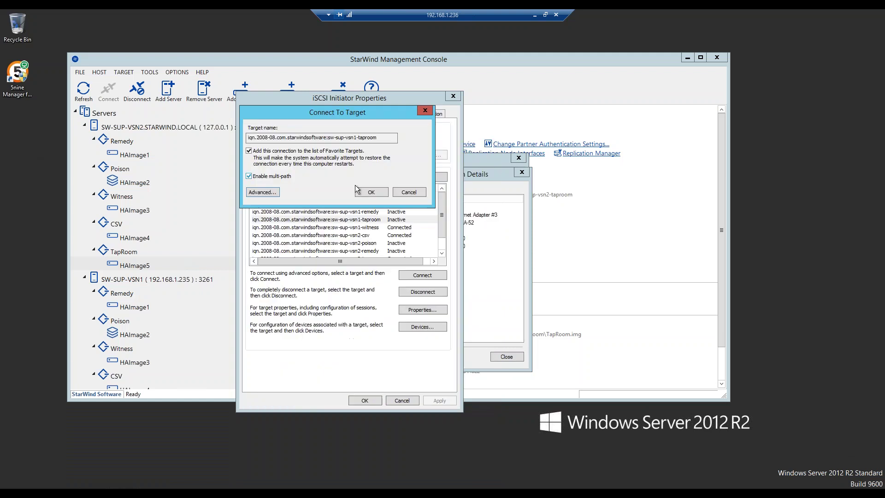
pyautogui.click(372, 192)
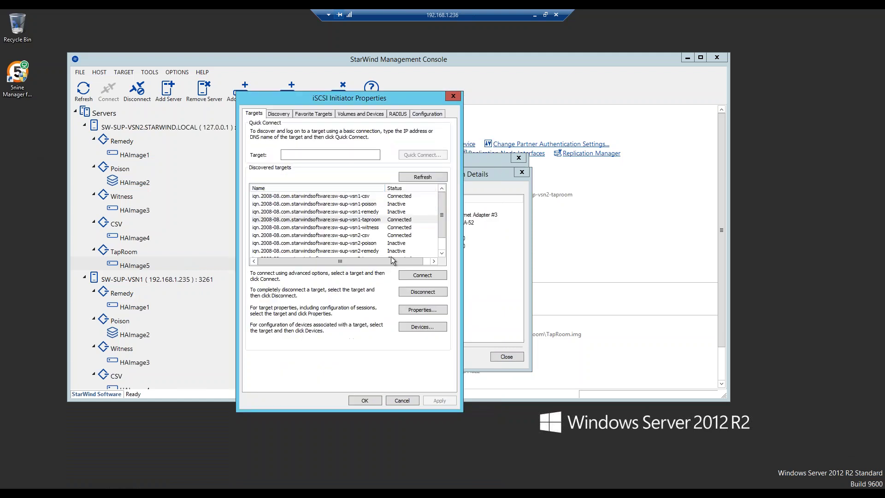
# Step: Add a second multi-path connection to sw-sup-vsn1-taproom using Microsoft iSCSI Initiator, initiator IP 172.22.20.200 and target portal 172.22.20.100 / 3260
pyautogui.click(422, 276)
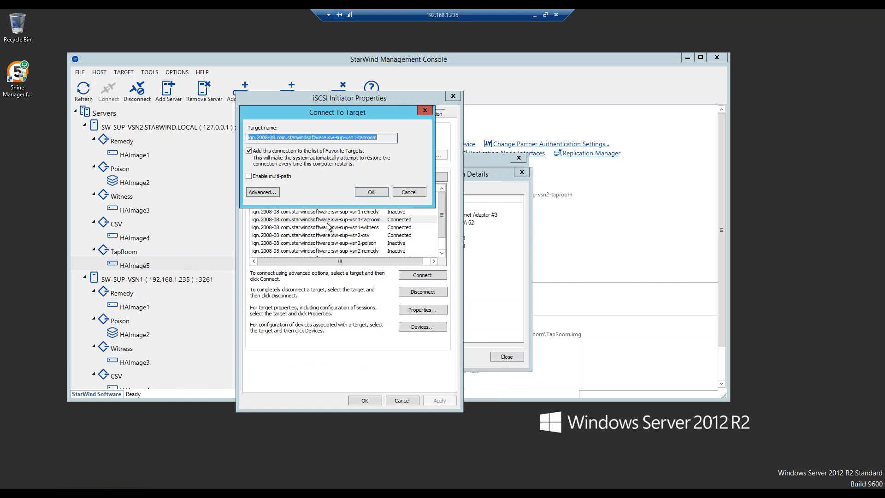
pyautogui.click(267, 177)
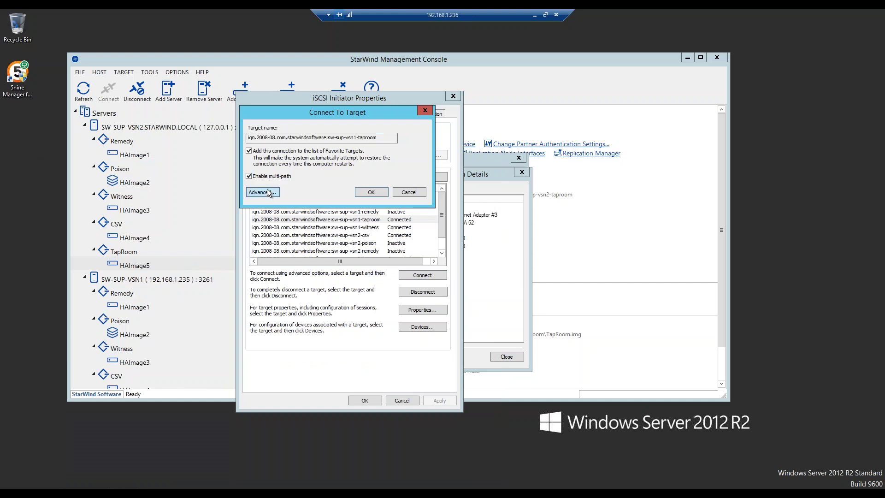
pyautogui.click(261, 192)
pyautogui.click(356, 163)
pyautogui.click(349, 177)
pyautogui.click(349, 176)
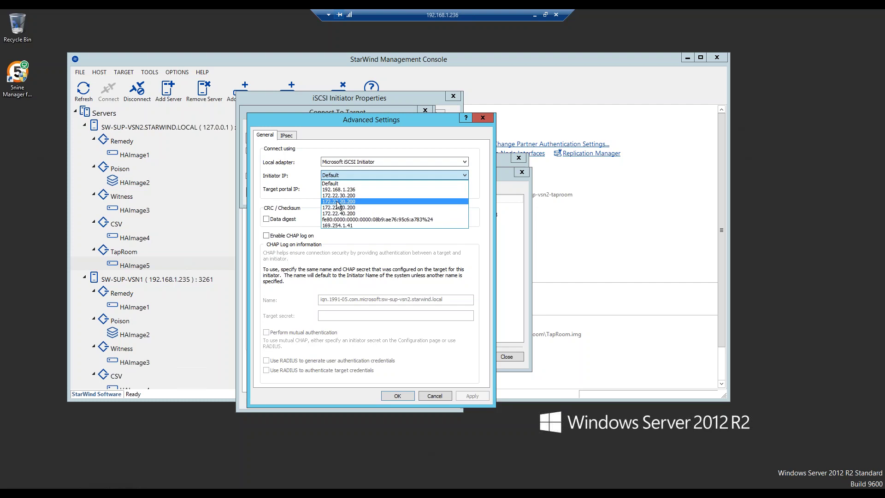
pyautogui.click(337, 202)
pyautogui.click(336, 189)
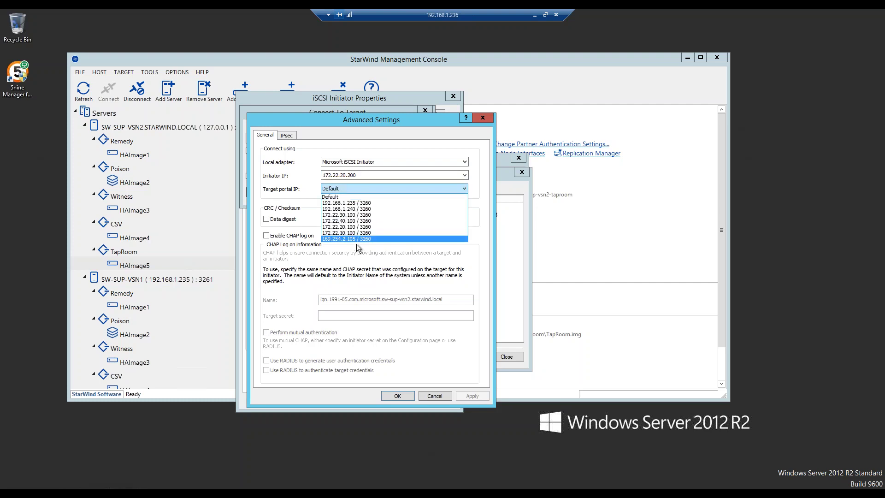
pyautogui.click(352, 226)
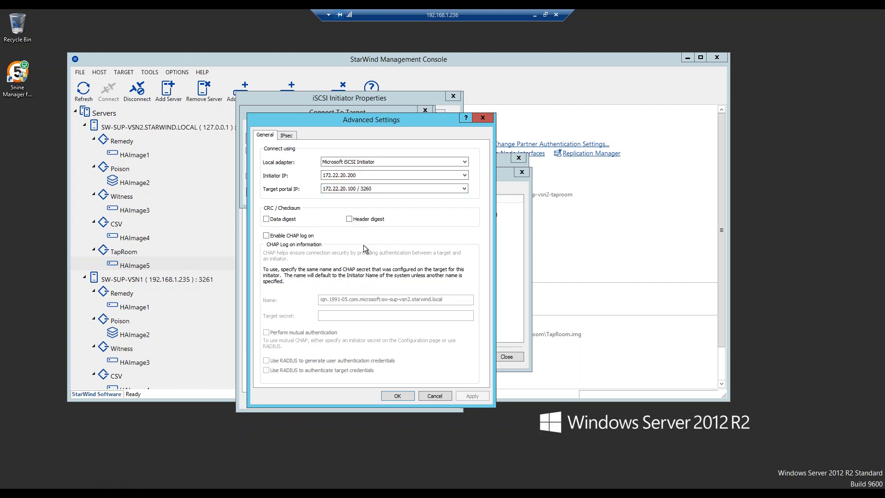
pyautogui.click(397, 395)
pyautogui.click(364, 192)
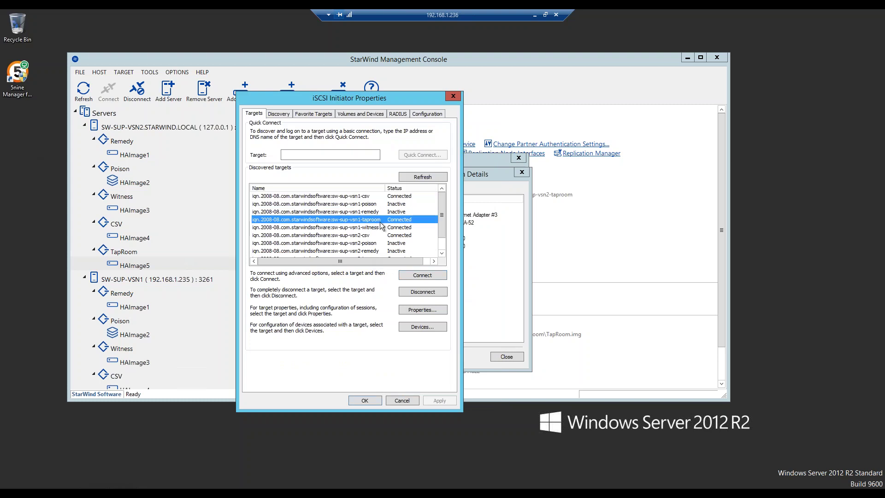
# Step: Check the sw-sup-vsn1-taproom target's sessions and examine the first session's source and target portals in its Multiple Connected Session details
pyautogui.click(414, 311)
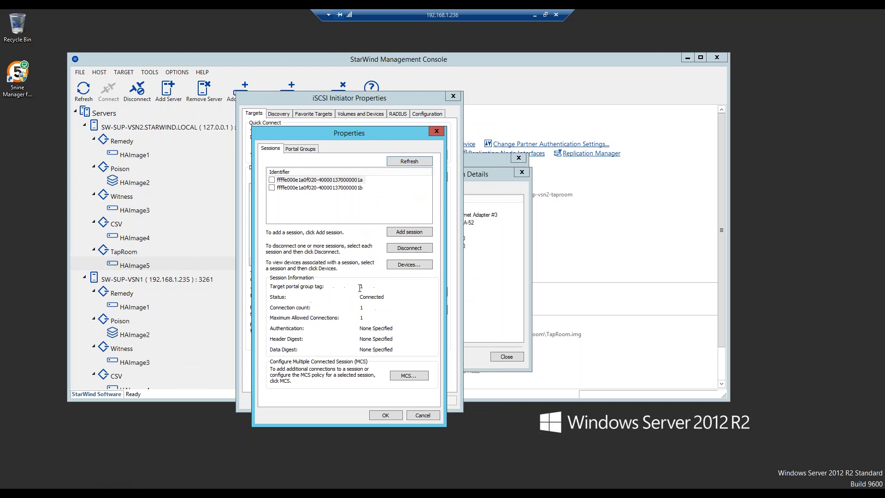
pyautogui.click(309, 180)
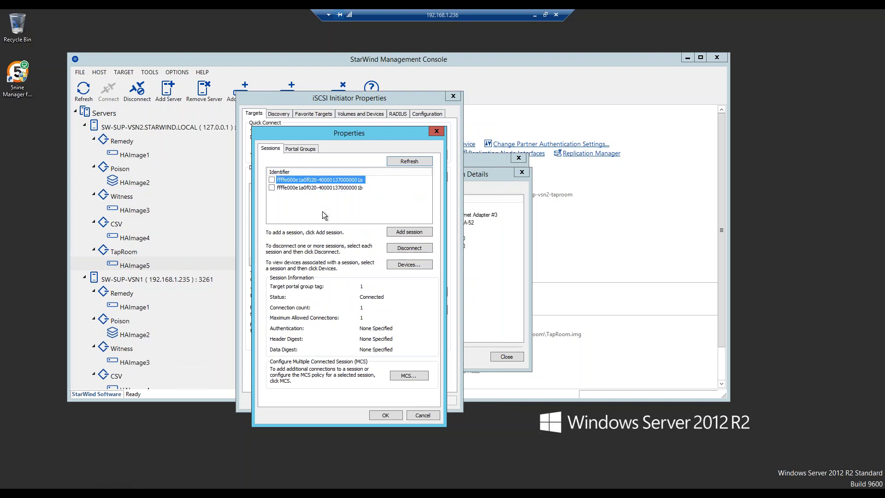
pyautogui.click(409, 376)
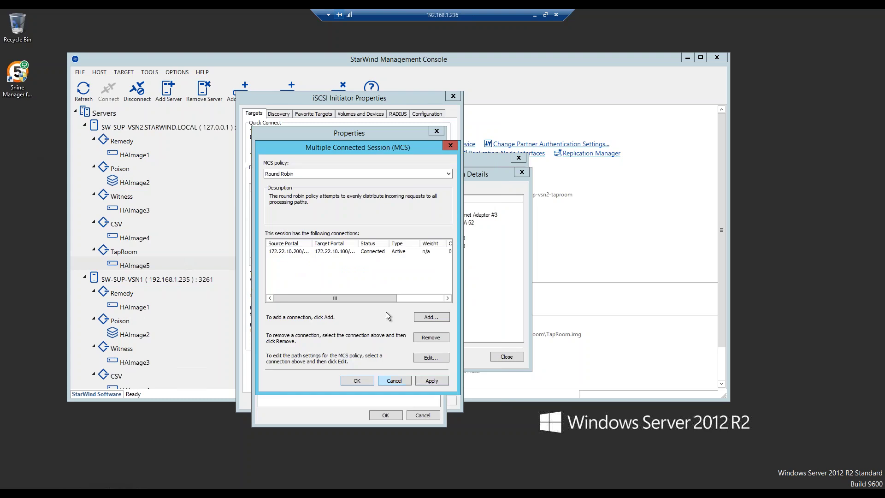
pyautogui.click(322, 251)
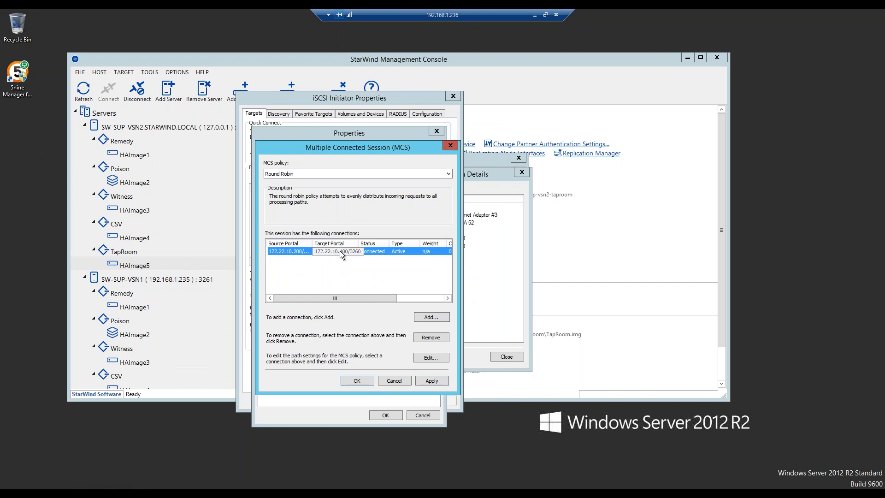
pyautogui.click(357, 380)
pyautogui.click(315, 188)
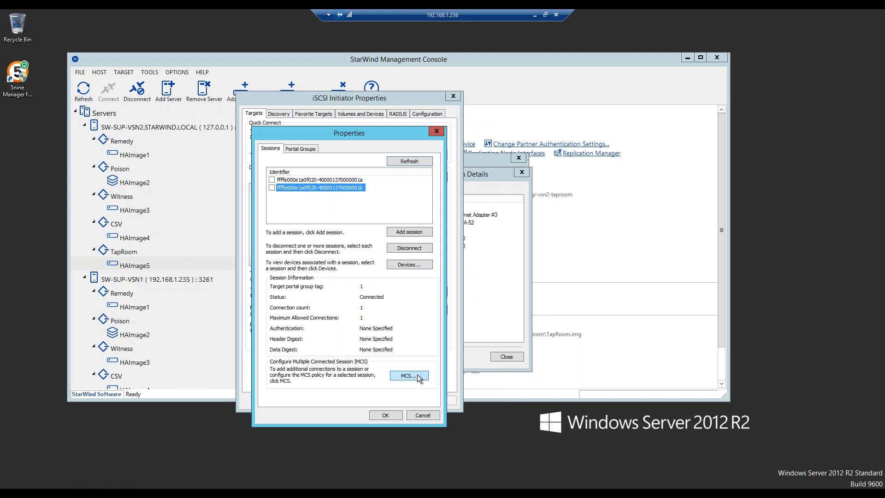
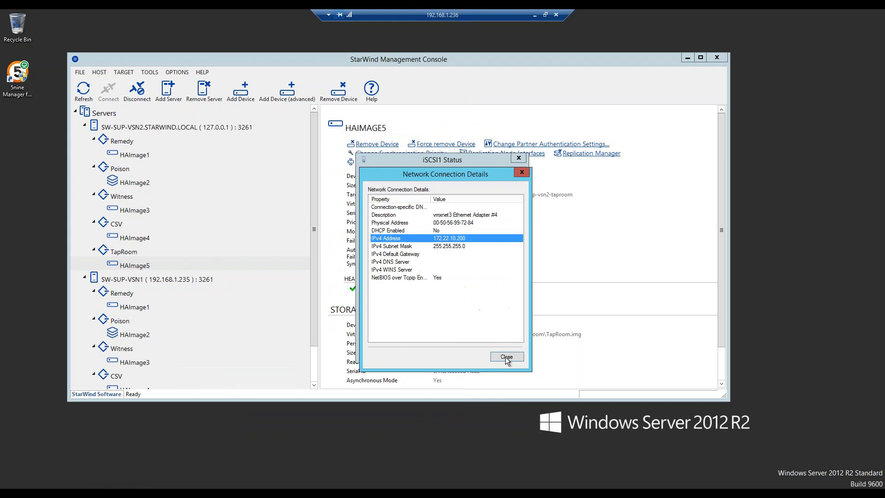
# Step: Close the iSCSI1 connection details and status windows, and minimize the 192.168.1.236 remote session
pyautogui.click(506, 356)
pyautogui.click(504, 352)
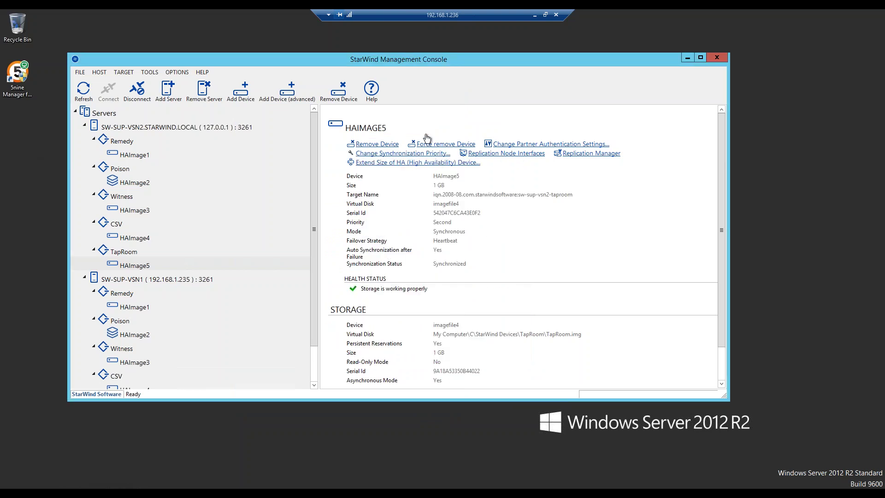
pyautogui.click(535, 15)
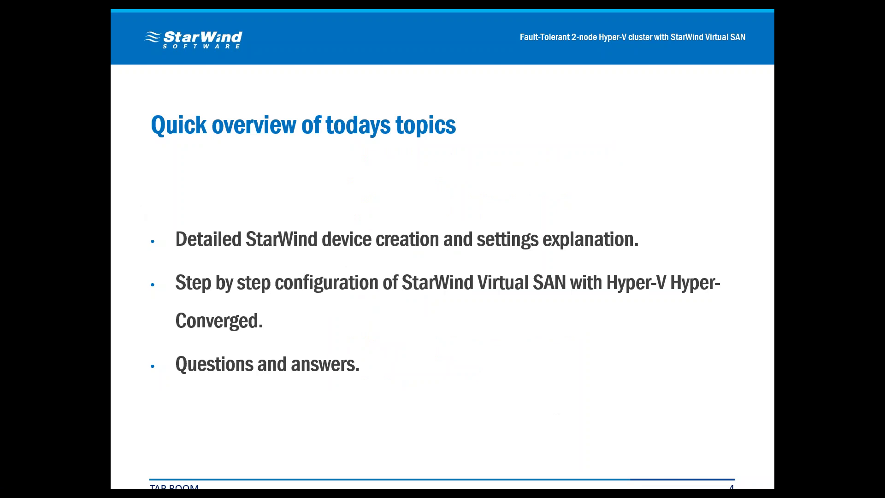
# Step: Switch to the 192.168.1.235 remote session, minimize Failover Cluster Manager and open the iSCSI Initiator
pyautogui.hotkey('alt', 'Tab')
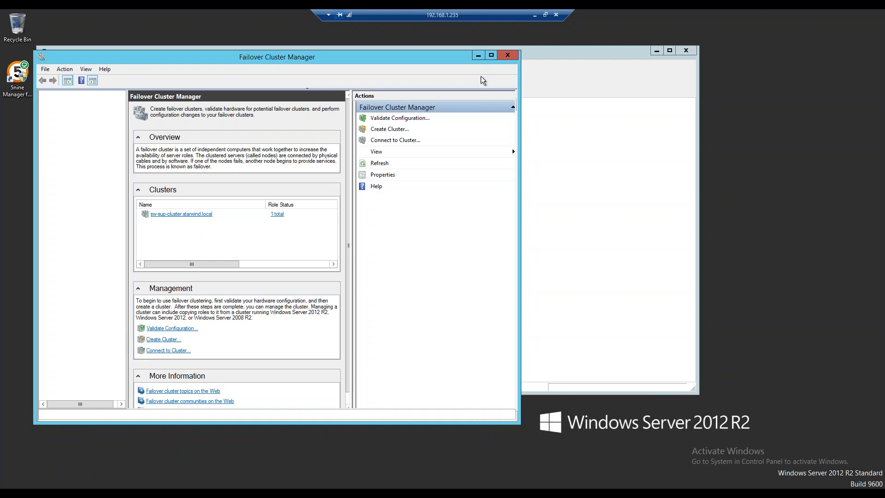
pyautogui.click(478, 55)
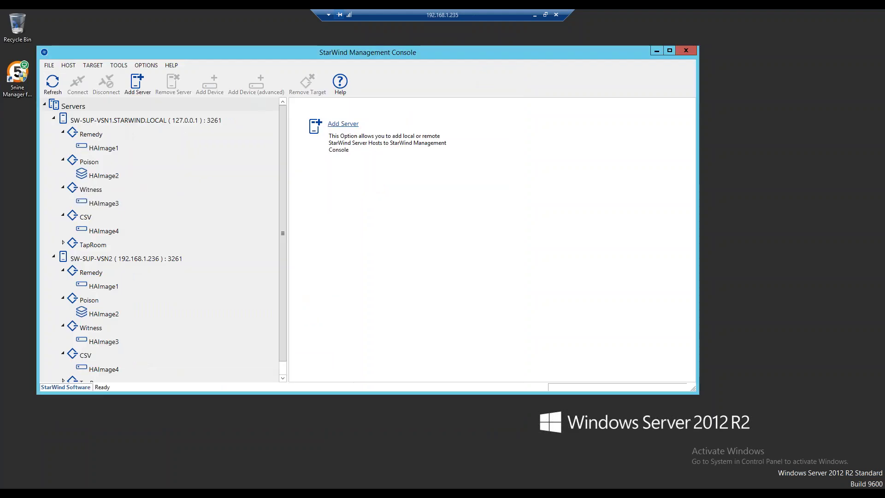
pyautogui.click(31, 478)
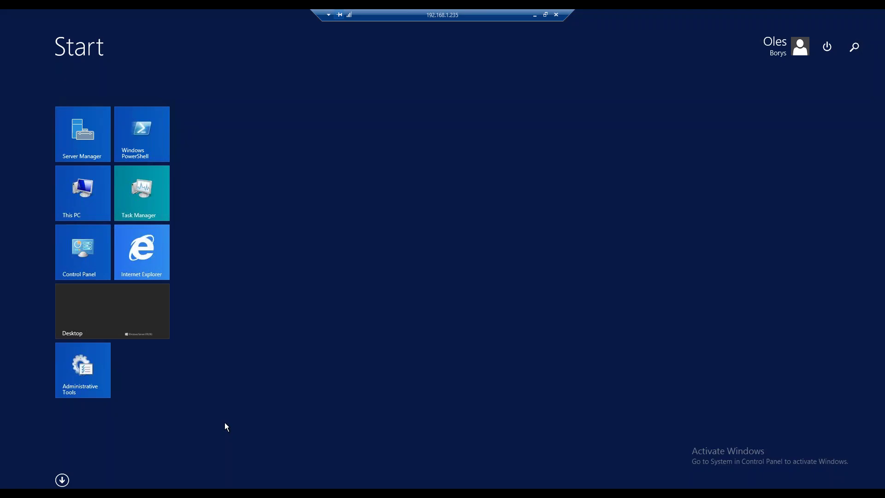
pyautogui.write('iscSI Initiator')
pyautogui.click(752, 110)
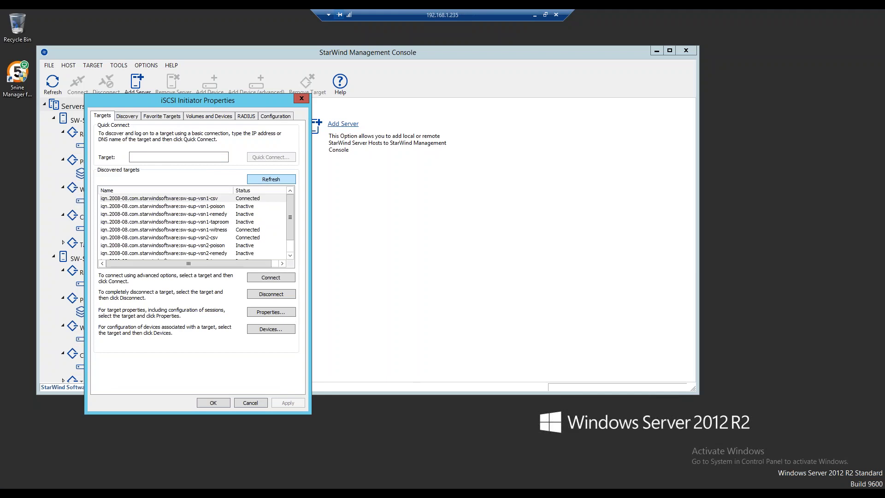
# Step: Connect sw-sup-vsn1-taproom with multi-path enabled, using the Microsoft iSCSI Initiator adapter and target portal IP 127.0.0.1 / 3260
pyautogui.moveTo(291, 220); pyautogui.dragTo(290, 231)
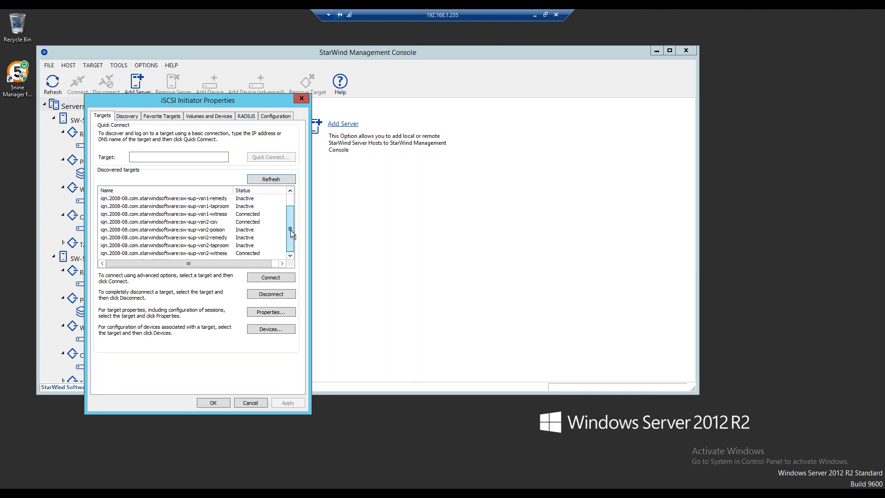
pyautogui.click(291, 194)
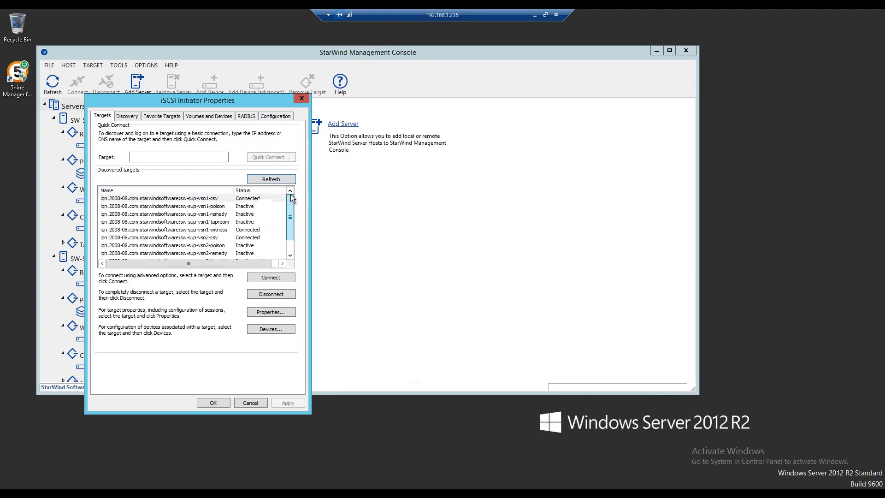
pyautogui.click(211, 222)
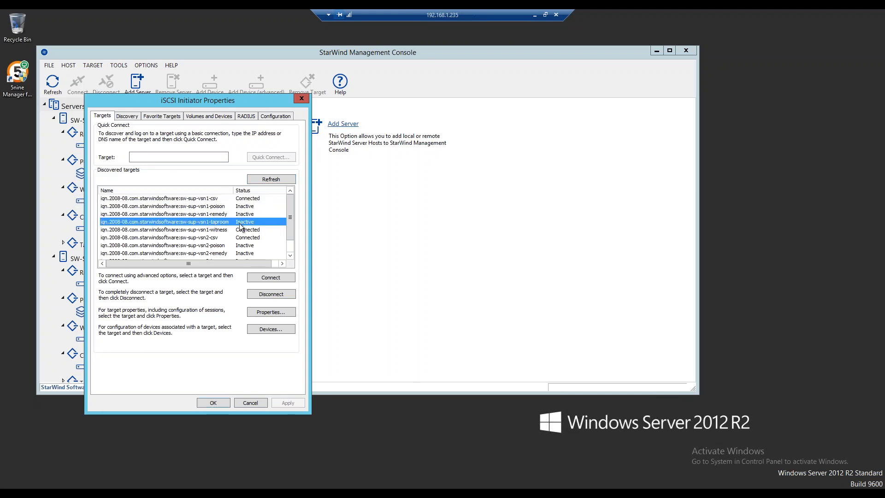
pyautogui.click(270, 278)
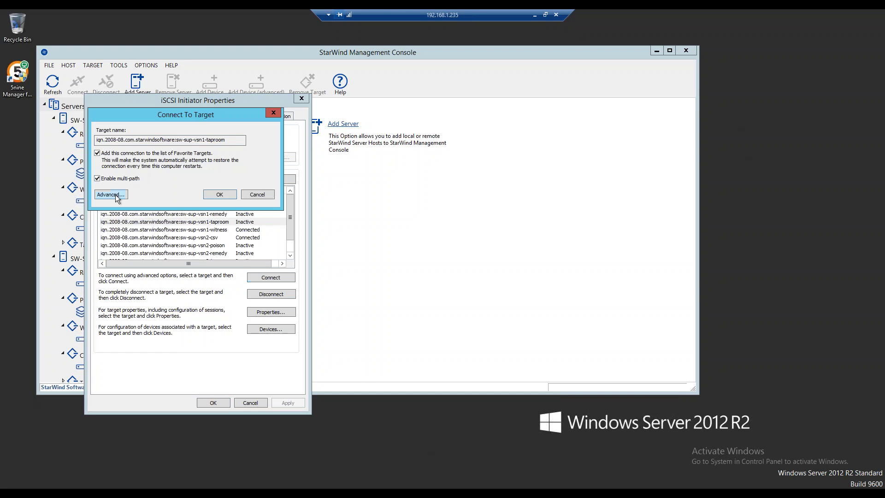
pyautogui.click(111, 194)
pyautogui.click(189, 164)
pyautogui.click(187, 179)
pyautogui.click(186, 191)
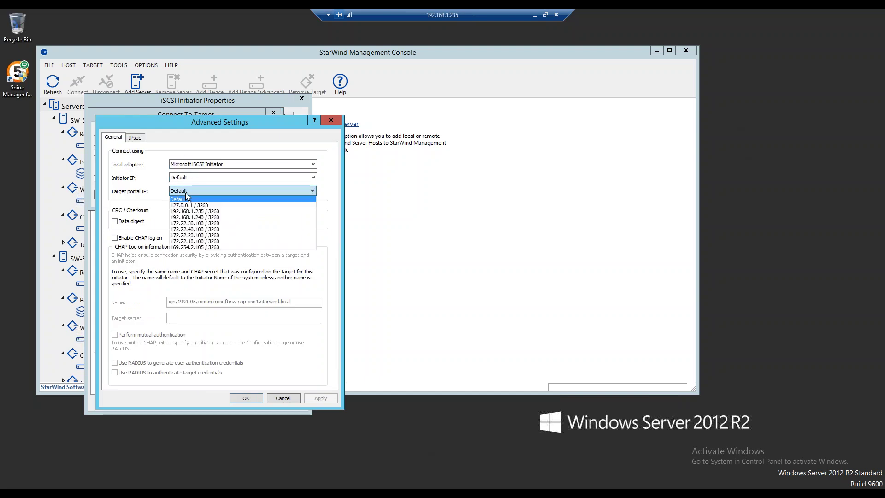
pyautogui.click(186, 205)
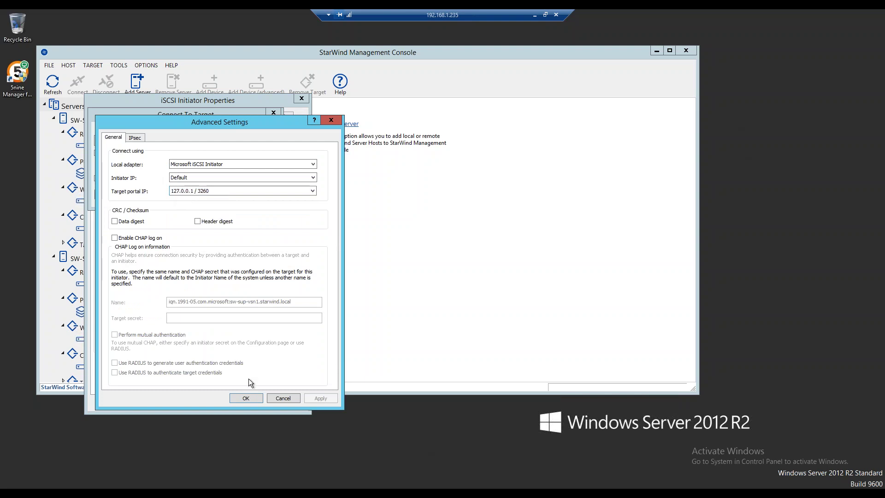
pyautogui.click(248, 398)
pyautogui.click(232, 194)
# Step: Connect sw-sup-vsn2-taproom using the Microsoft iSCSI Initiator adapter, initiator IP 172.22.10.100 and target portal IP 172.22.10.200 / 3260
pyautogui.moveTo(292, 217); pyautogui.dragTo(290, 237)
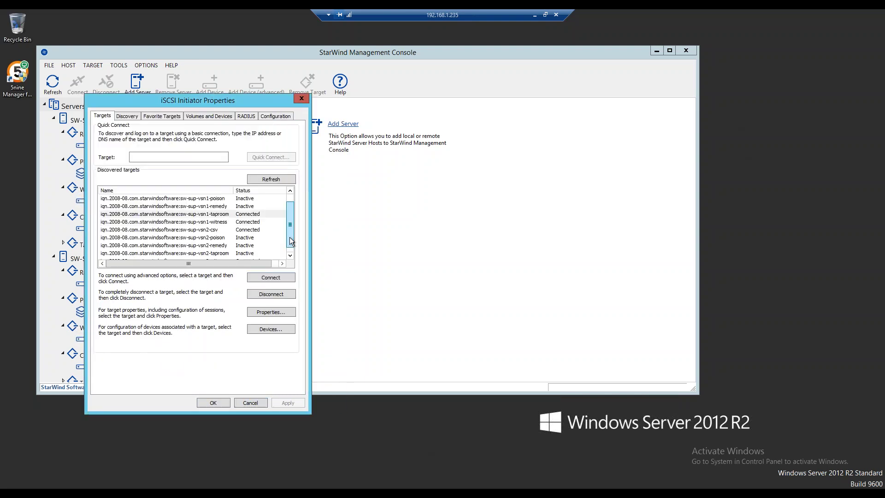
pyautogui.click(222, 245)
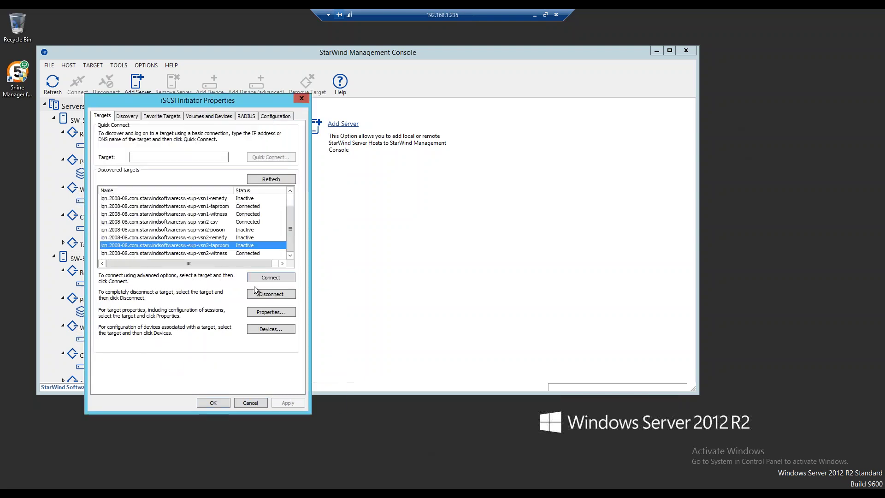
pyautogui.click(273, 278)
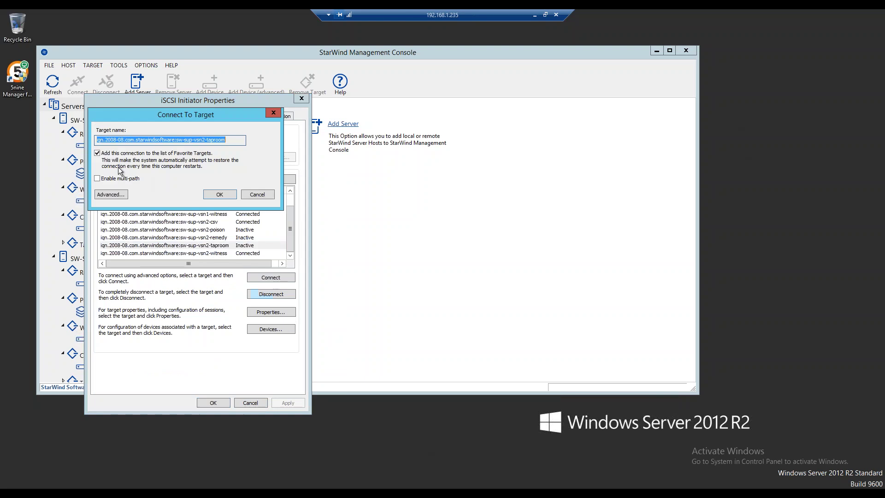
pyautogui.click(113, 194)
pyautogui.click(180, 164)
pyautogui.click(182, 178)
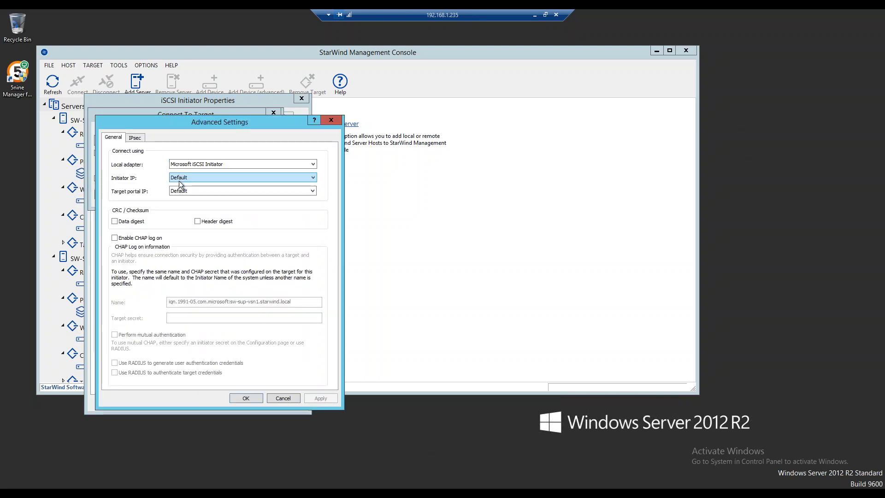
pyautogui.click(182, 177)
pyautogui.click(189, 216)
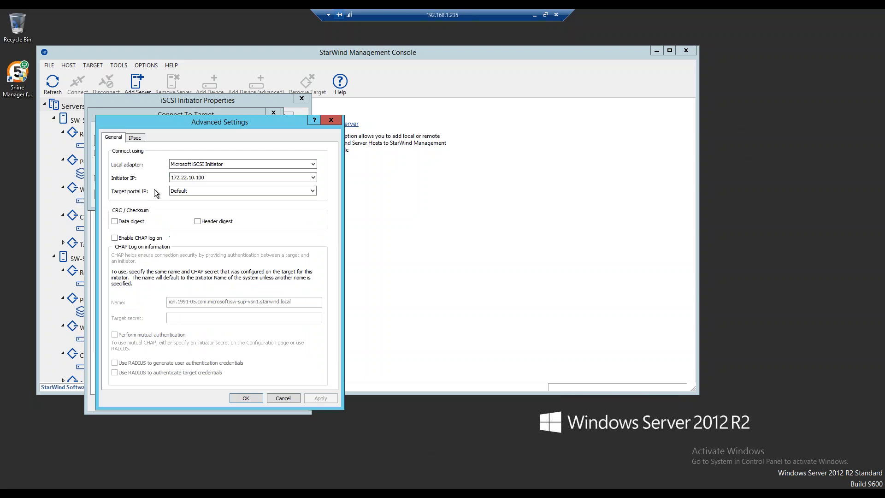
pyautogui.click(195, 191)
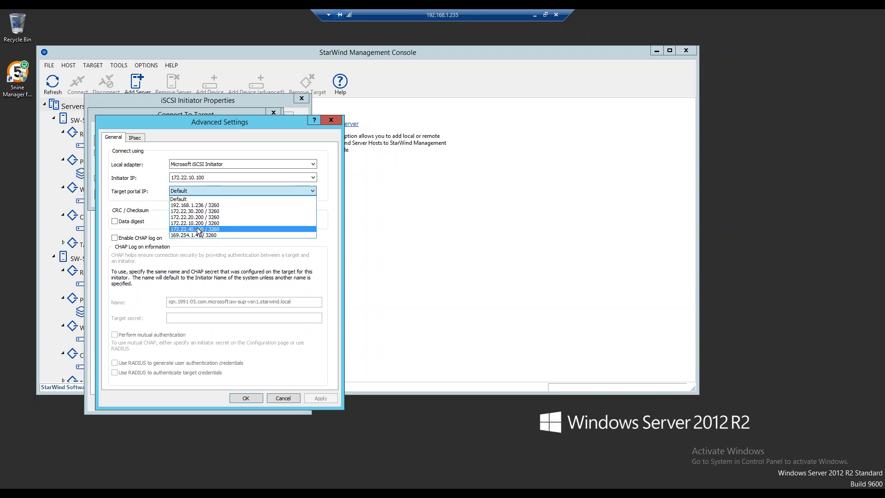
pyautogui.click(195, 223)
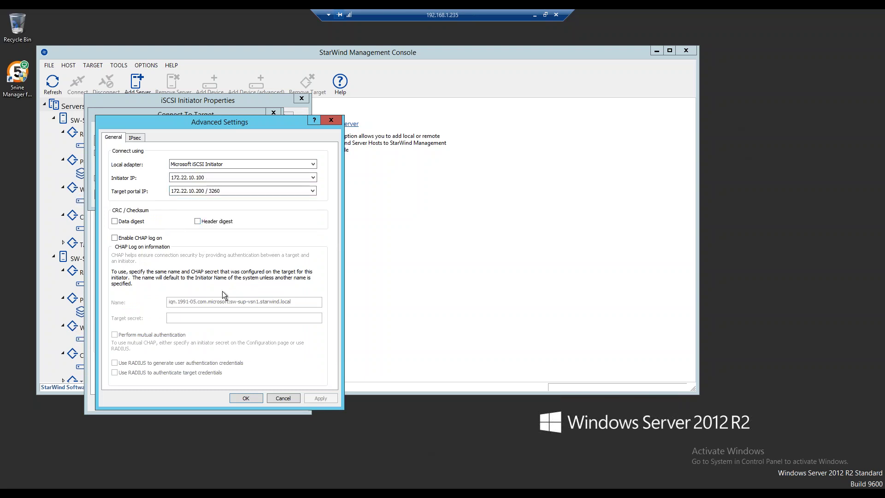
pyautogui.click(282, 397)
pyautogui.click(216, 193)
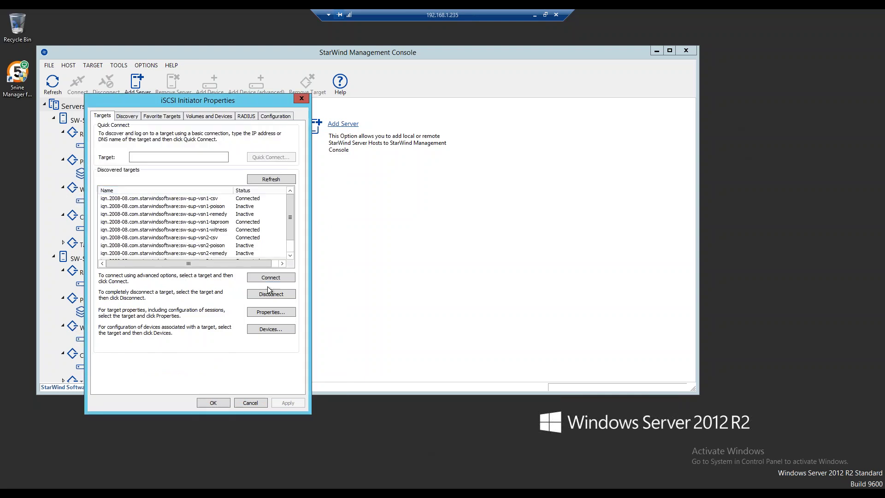
# Step: Start another connection to sw-sup-vsn2-taproom with multi-path enabled, using the Microsoft iSCSI Initiator as local adapter
pyautogui.scroll(-1, 290, 230)
pyautogui.click(245, 245)
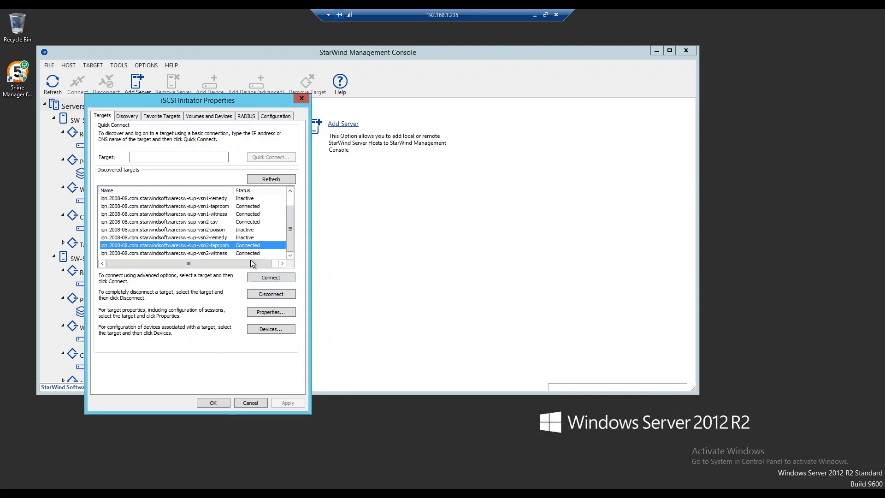
pyautogui.click(270, 277)
pyautogui.click(108, 178)
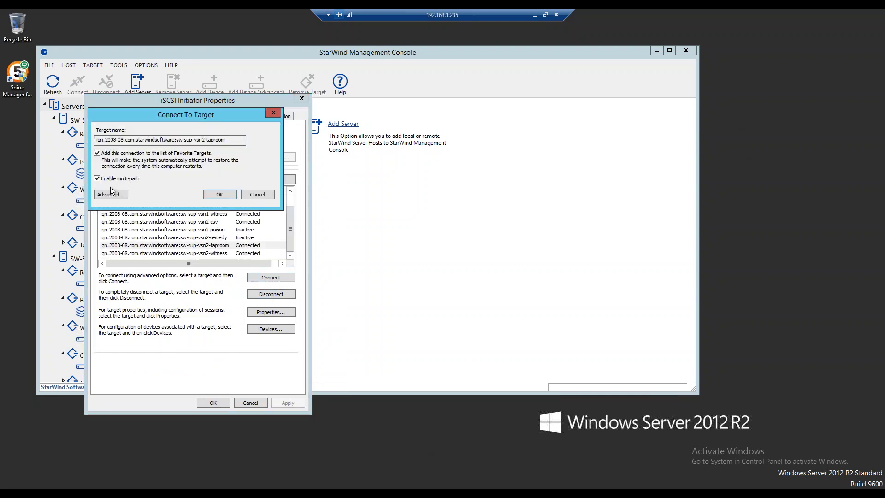
pyautogui.click(121, 199)
pyautogui.click(215, 165)
pyautogui.click(203, 176)
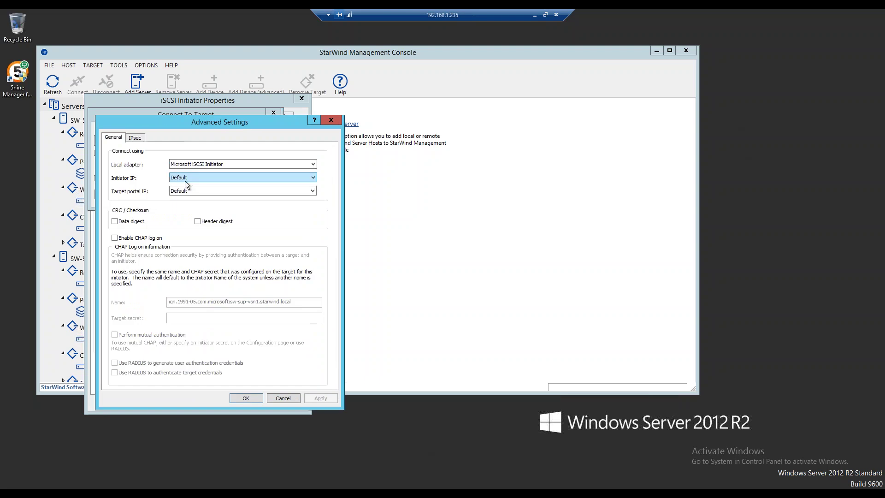
# Step: Set initiator IP 172.22.20.100 and target portal IP 172.22.20.200 / 3260, and complete the sw-sup-vsn2-taproom connection
pyautogui.click(194, 177)
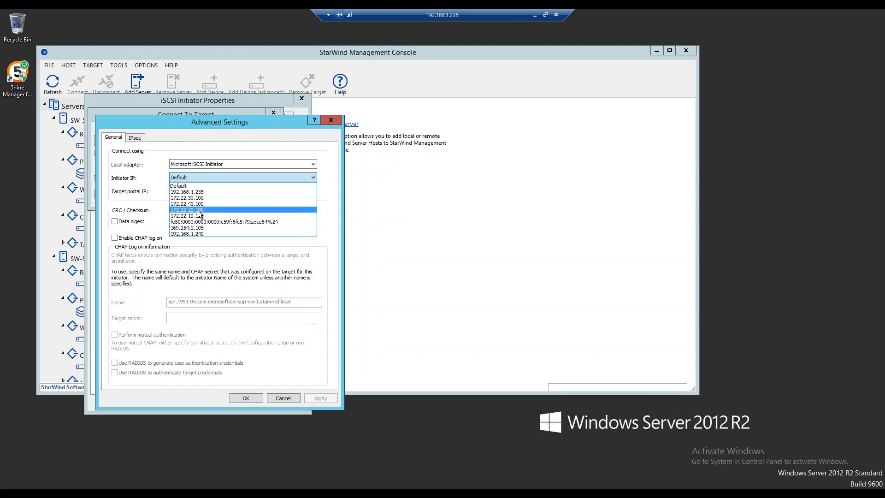
pyautogui.click(199, 210)
pyautogui.click(242, 190)
pyautogui.click(212, 220)
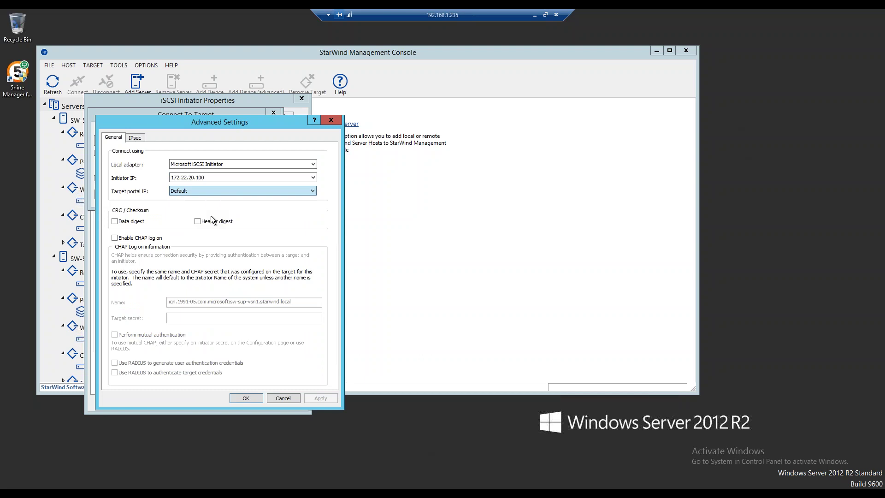
pyautogui.click(198, 177)
pyautogui.click(200, 197)
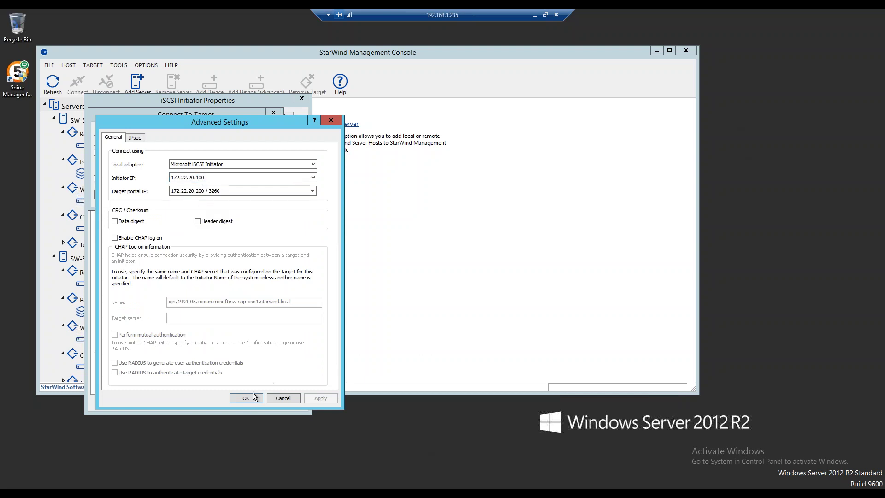
pyautogui.click(251, 397)
pyautogui.click(223, 197)
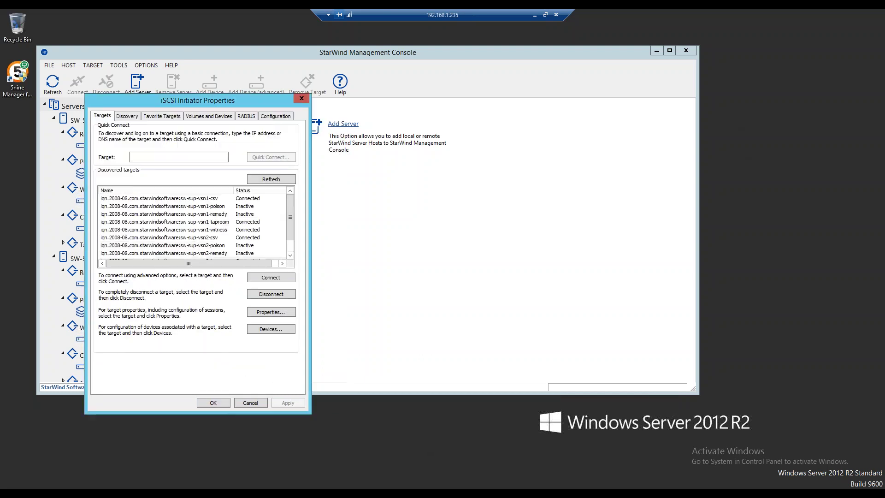
# Step: Close the iSCSI Initiator properties, open Disk Management on 192.168.1.235 and enlarge its window to show all disks
pyautogui.click(251, 403)
pyautogui.moveTo(601, 57); pyautogui.dragTo(629, 52)
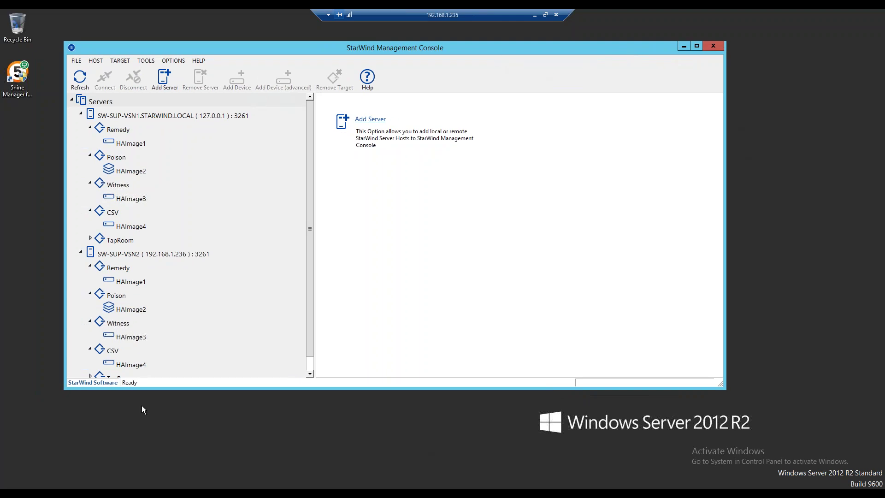
pyautogui.rightClick(7, 491)
pyautogui.click(44, 390)
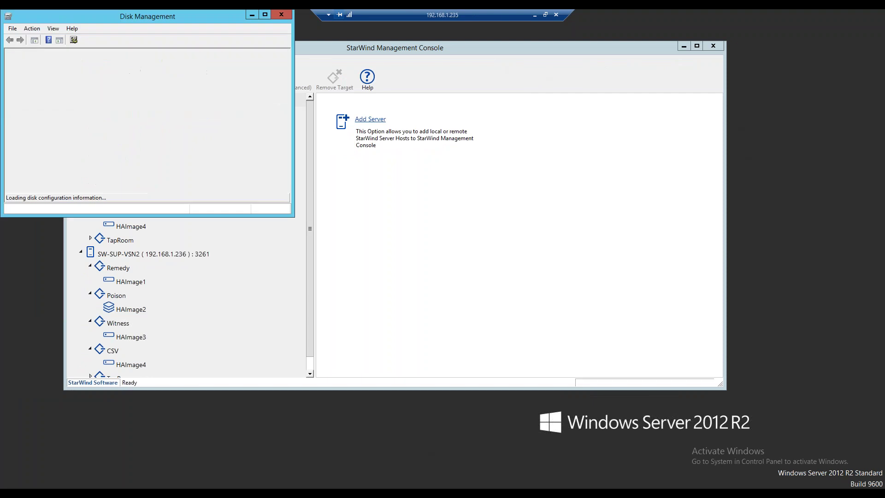
pyautogui.moveTo(290, 213); pyautogui.dragTo(507, 406)
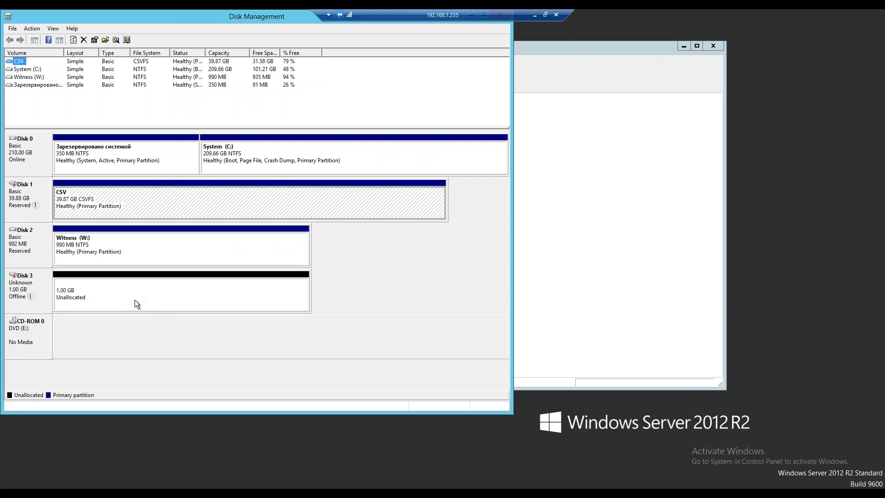
# Step: Bring the 1 GB Disk 3 online and initialize it with the GPT partition style
pyautogui.rightClick(41, 287)
pyautogui.click(57, 294)
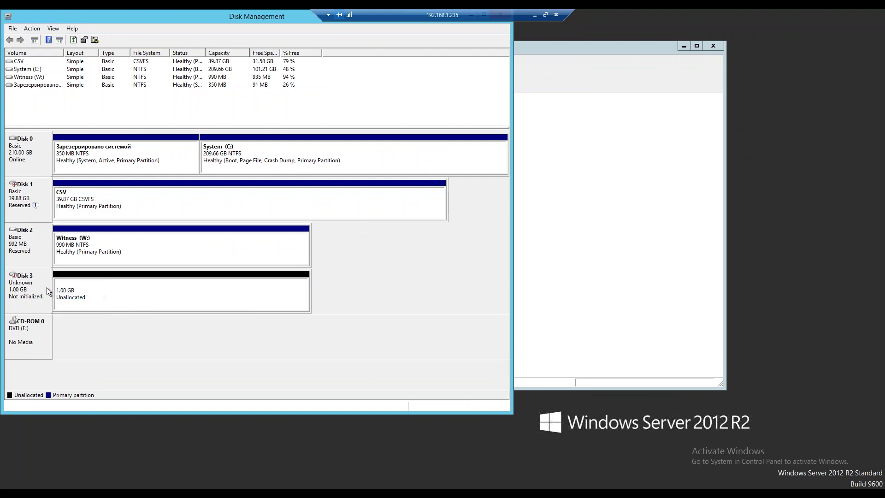
pyautogui.rightClick(37, 279)
pyautogui.click(65, 284)
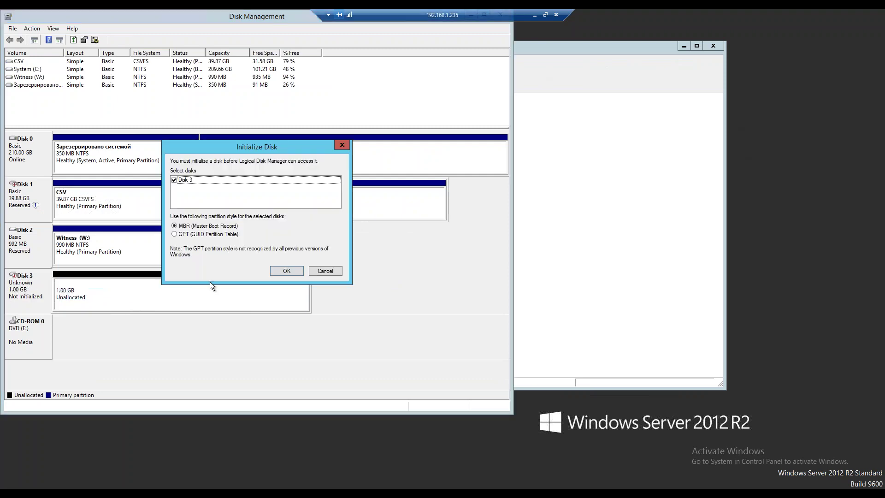
pyautogui.click(182, 235)
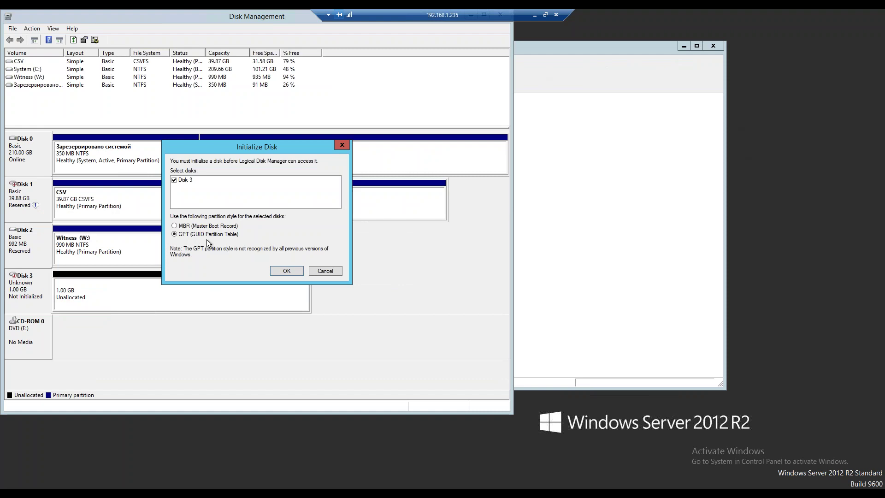
pyautogui.click(292, 274)
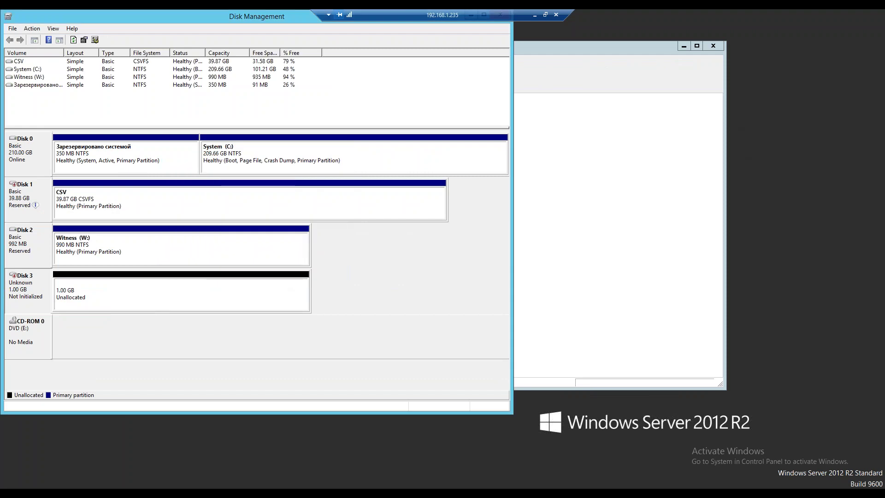
# Step: Create a 990 MB simple volume on Disk 3, quick-formatted as NTFS with the volume label TapRoom
pyautogui.rightClick(99, 292)
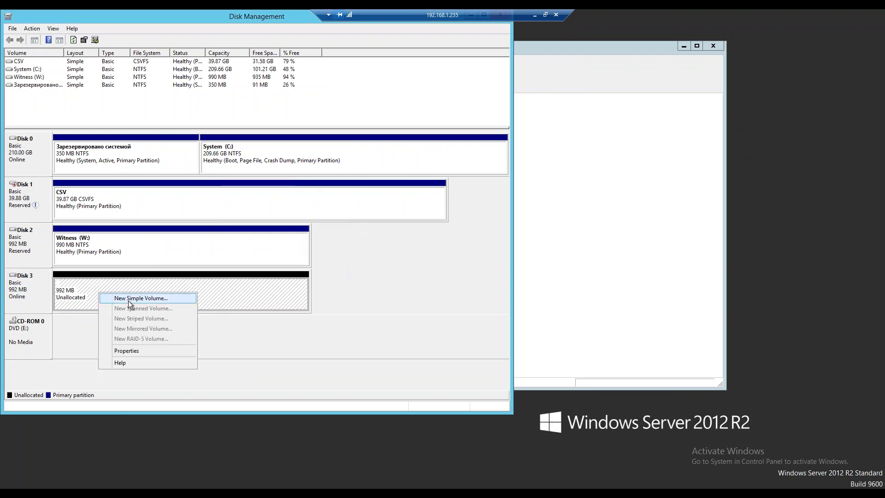
pyautogui.click(128, 300)
pyautogui.click(184, 225)
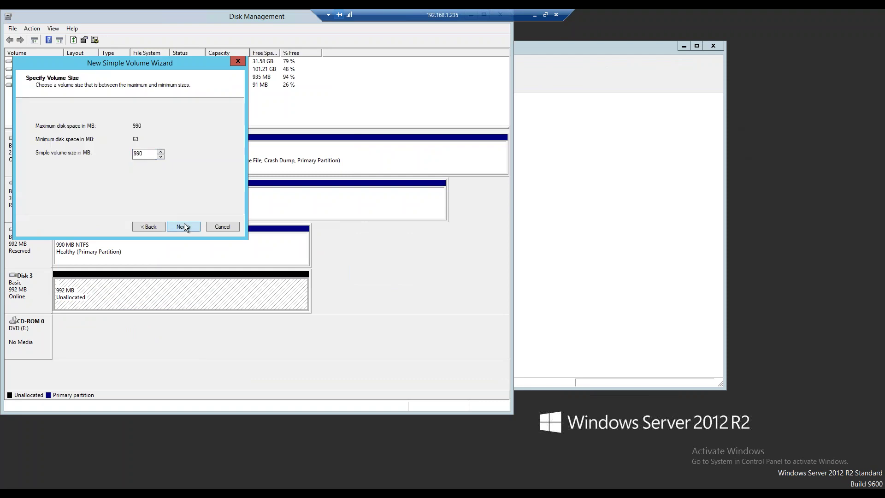
pyautogui.click(184, 225)
pyautogui.click(184, 225)
pyautogui.moveTo(167, 176); pyautogui.dragTo(117, 172)
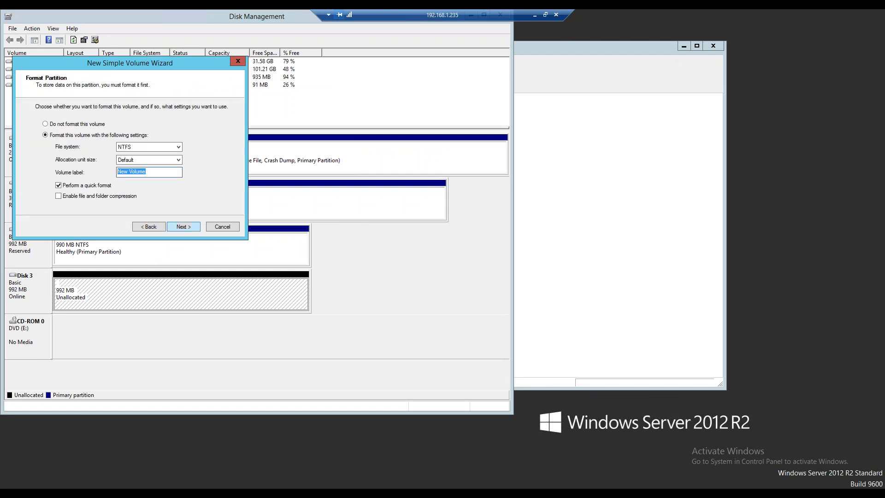
pyautogui.write('TapRoom')
pyautogui.click(182, 226)
pyautogui.click(182, 226)
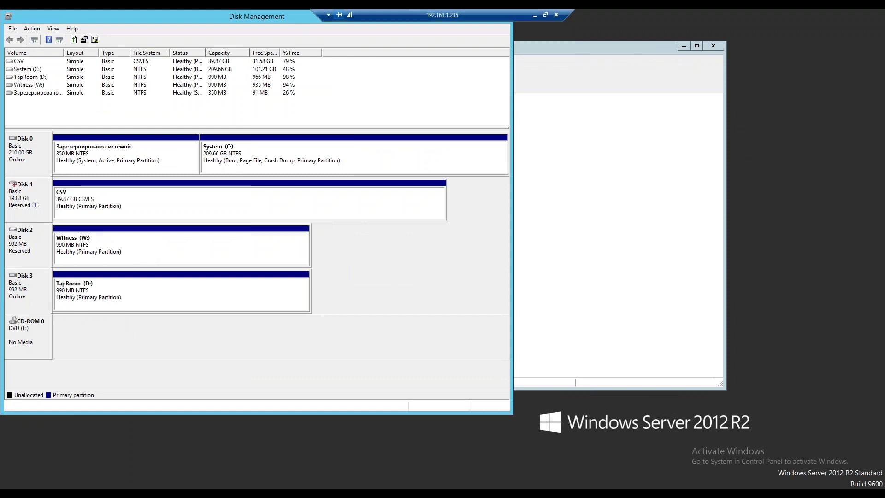
# Step: Switch to the 192.168.1.236 remote session, open Disk Management within Computer Management and enlarge the window
pyautogui.hotkey('alt', 'Tab')
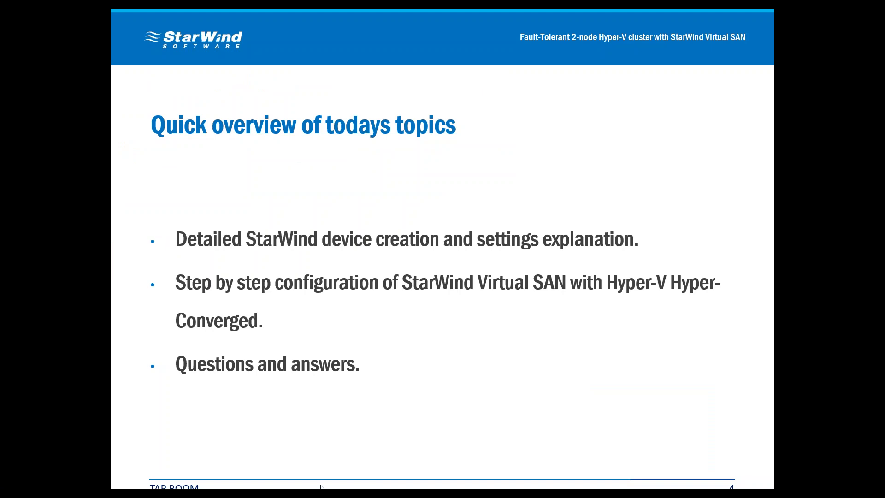
pyautogui.moveTo(322, 488)
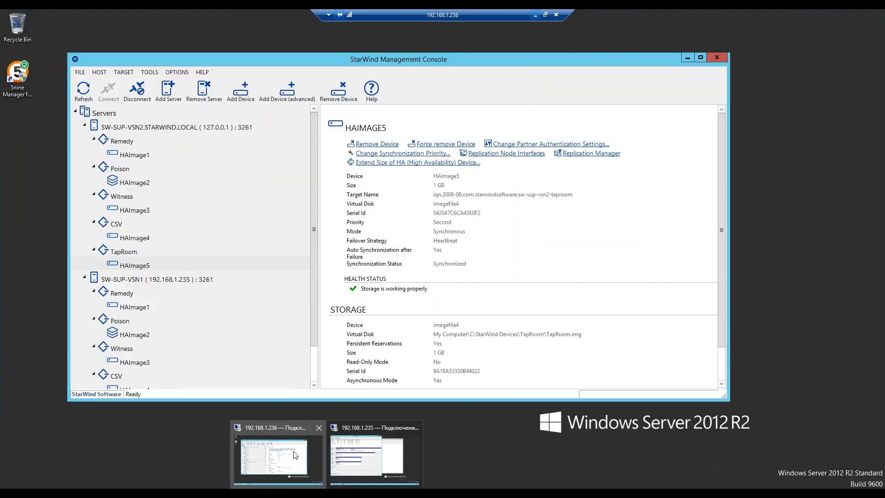
pyautogui.click(372, 456)
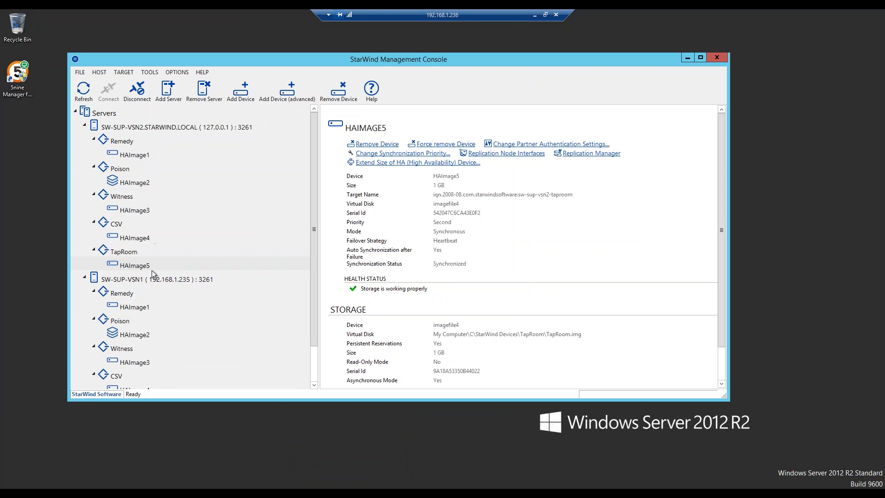
pyautogui.rightClick(15, 487)
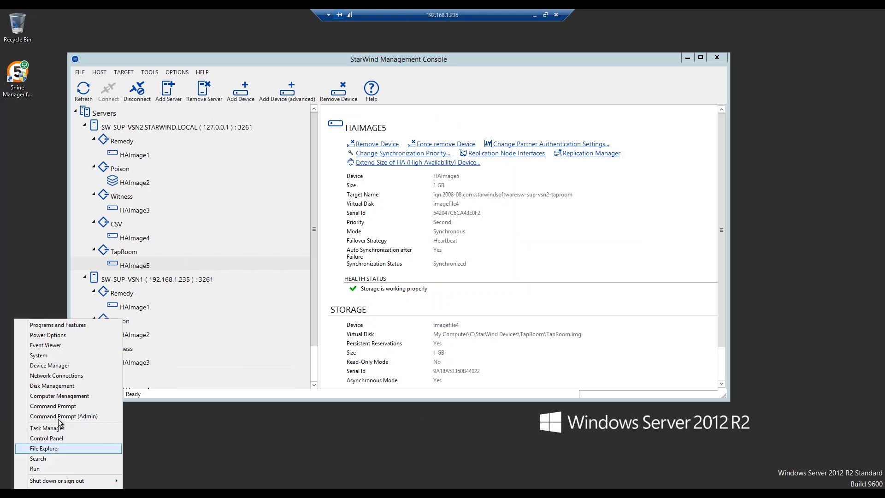
pyautogui.click(60, 395)
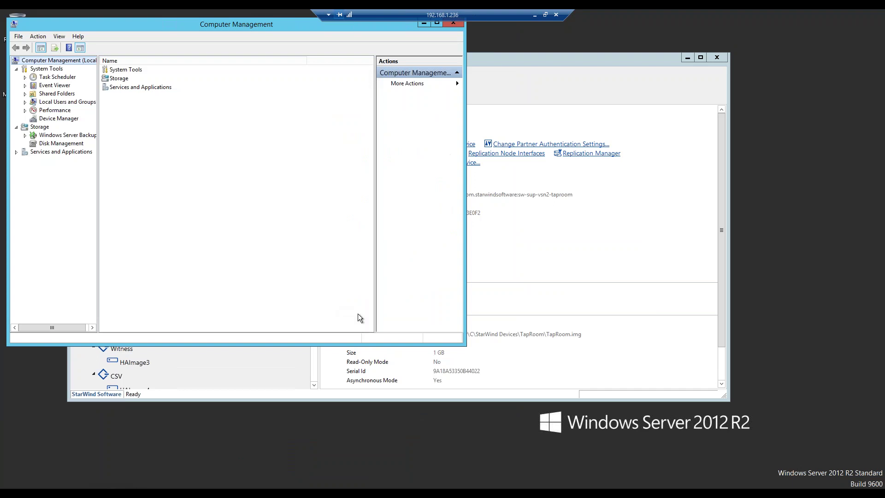
pyautogui.click(43, 144)
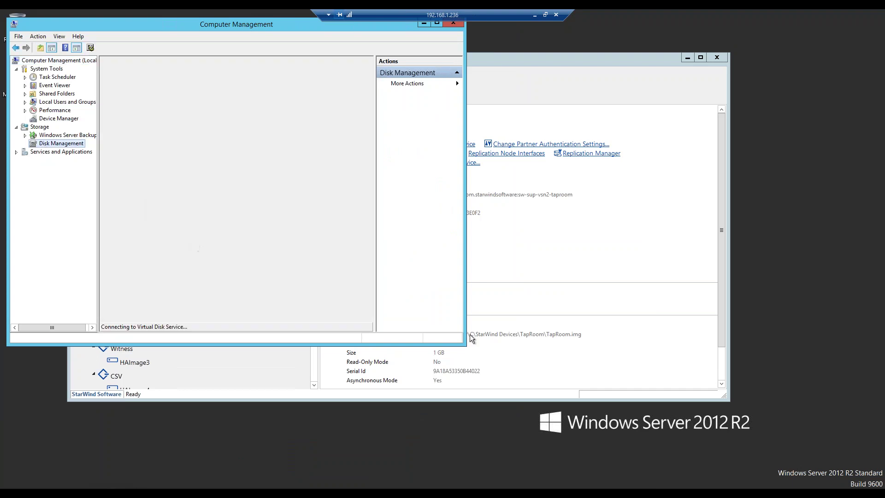
pyautogui.moveTo(464, 347); pyautogui.dragTo(639, 438)
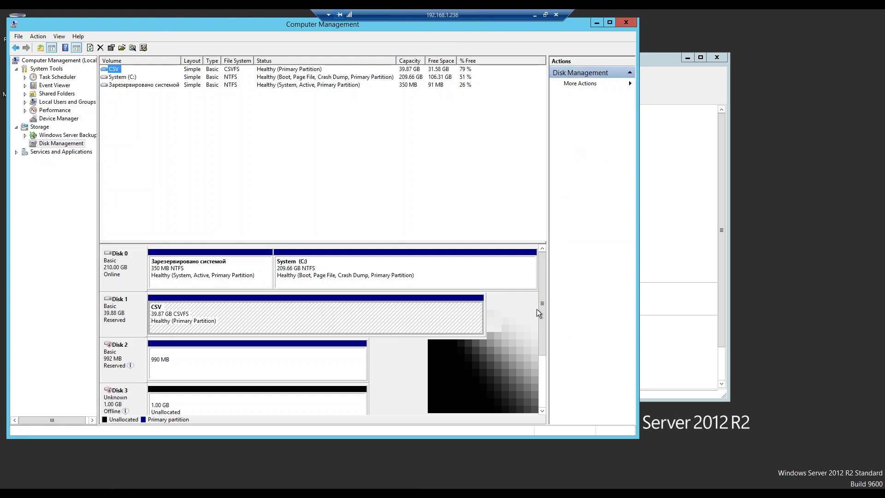
# Step: Bring Disk 3 online on 192.168.1.236, repeating the operation if needed, and select its TapRoom volume
pyautogui.scroll(-2, 543, 318)
pyautogui.rightClick(118, 309)
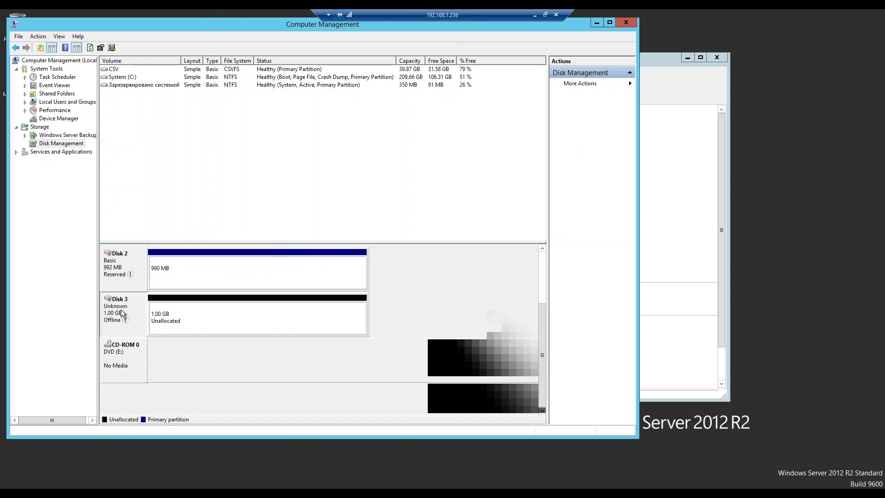
pyautogui.click(147, 317)
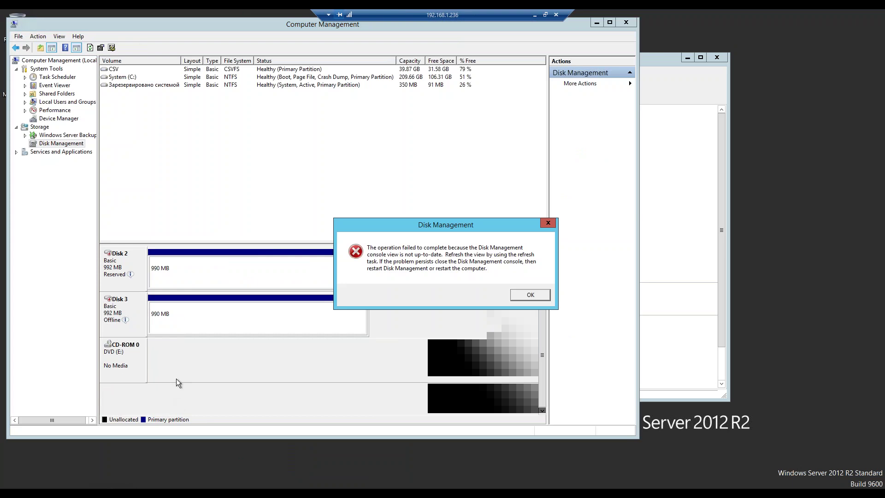
pyautogui.click(529, 295)
pyautogui.rightClick(129, 313)
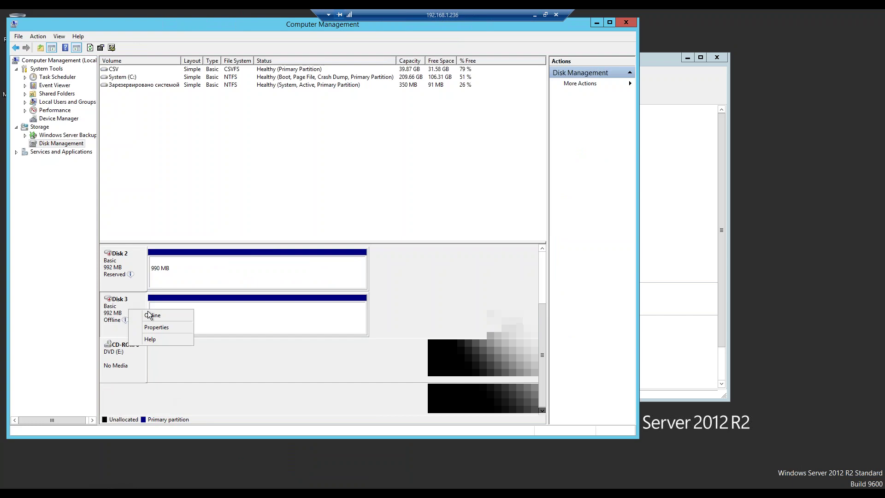
pyautogui.click(159, 317)
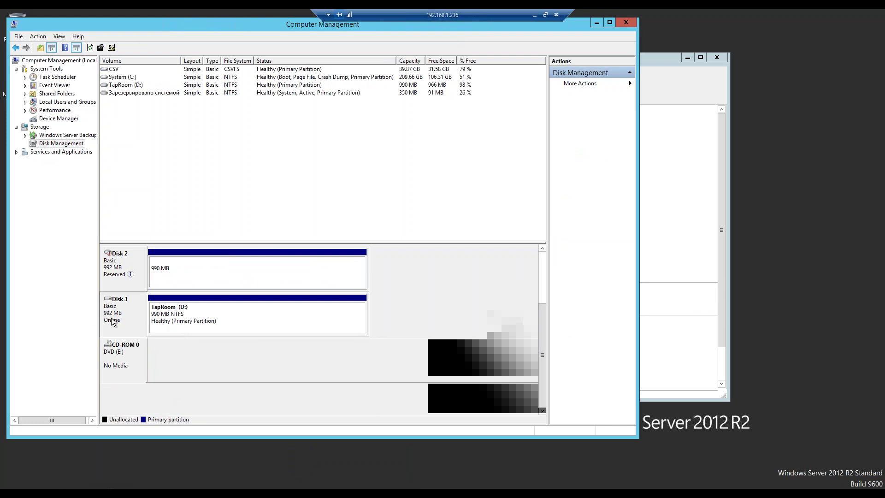
pyautogui.click(191, 328)
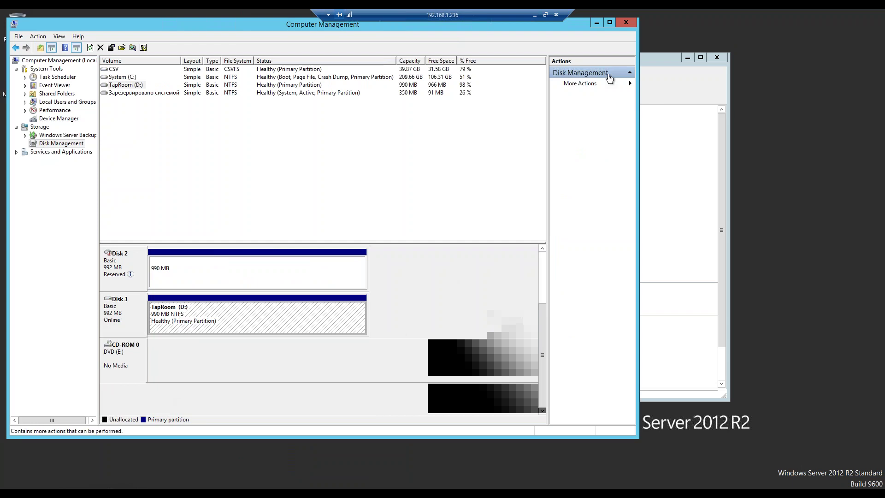
# Step: Close Computer Management, switch to Failover Cluster Manager and display its top-level overview page
pyautogui.click(607, 24)
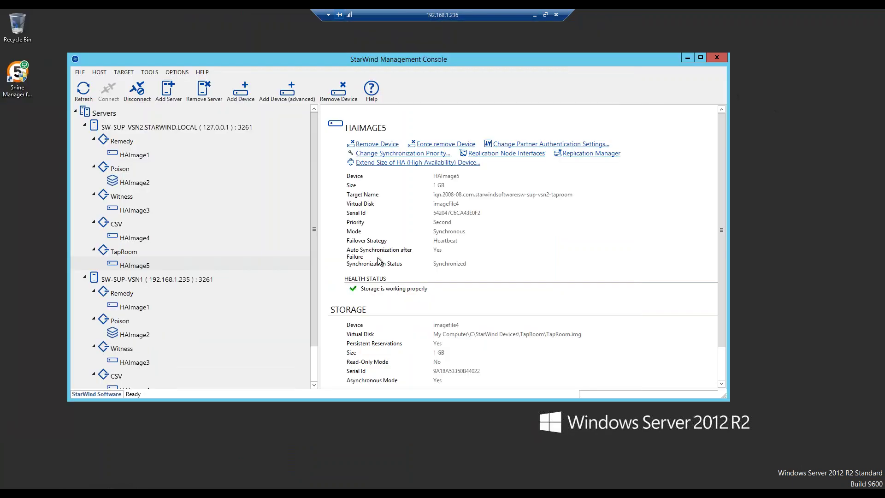
pyautogui.click(116, 467)
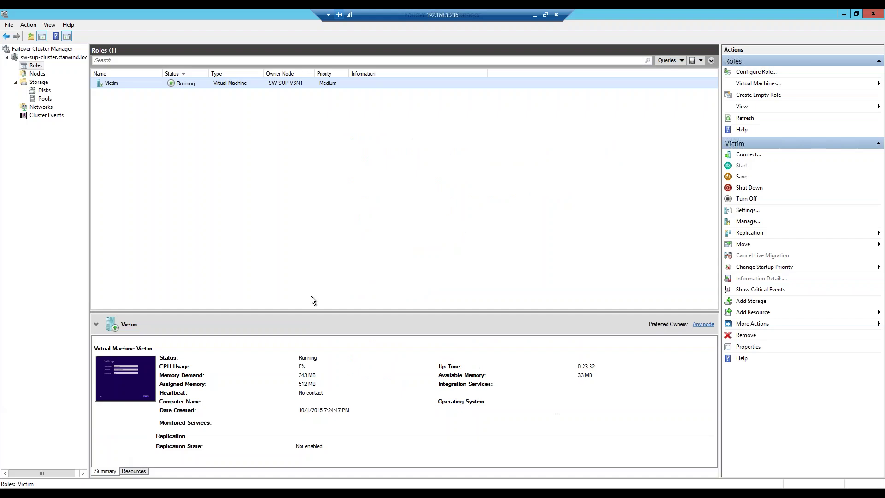
pyautogui.click(38, 57)
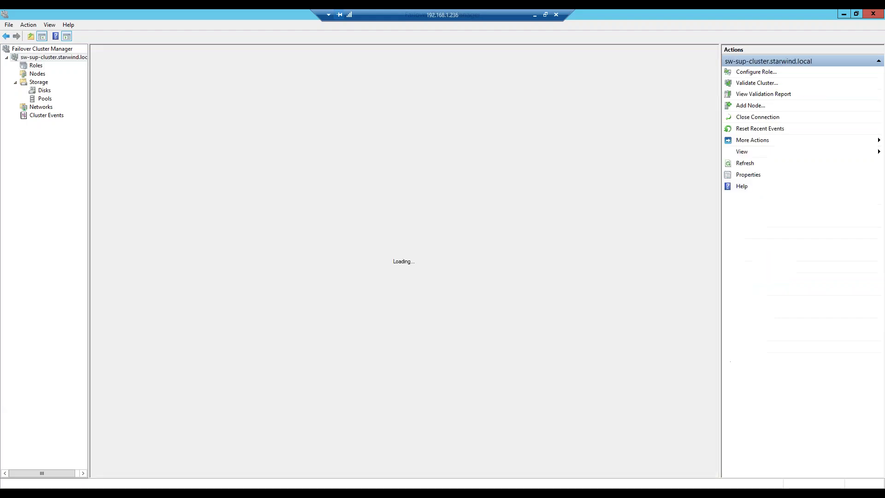
pyautogui.click(40, 49)
pyautogui.rightClick(40, 49)
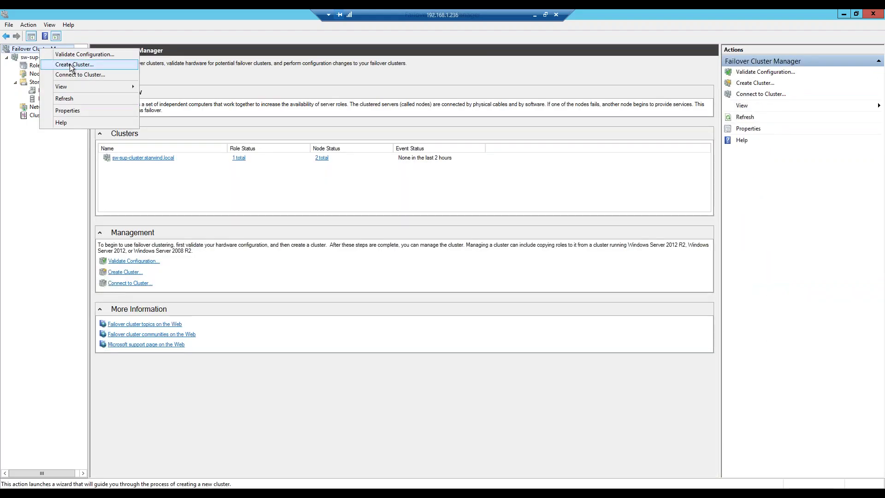
pyautogui.click(27, 52)
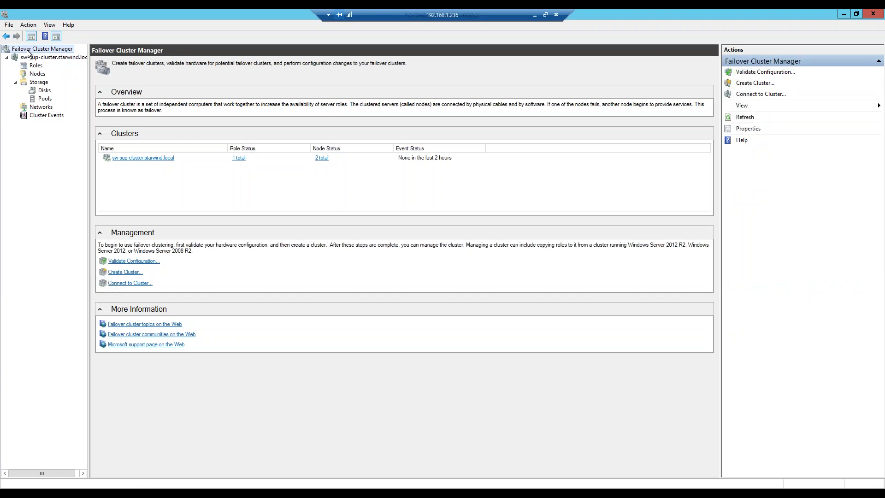
# Step: Add the 1 GB Disk 3 to the cluster's disks and assign it to Cluster Shared Volumes
pyautogui.click(38, 91)
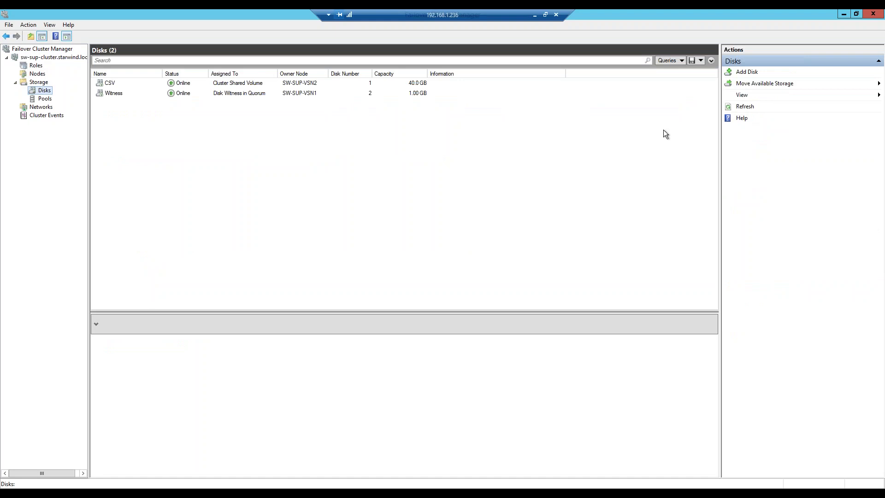
pyautogui.click(745, 72)
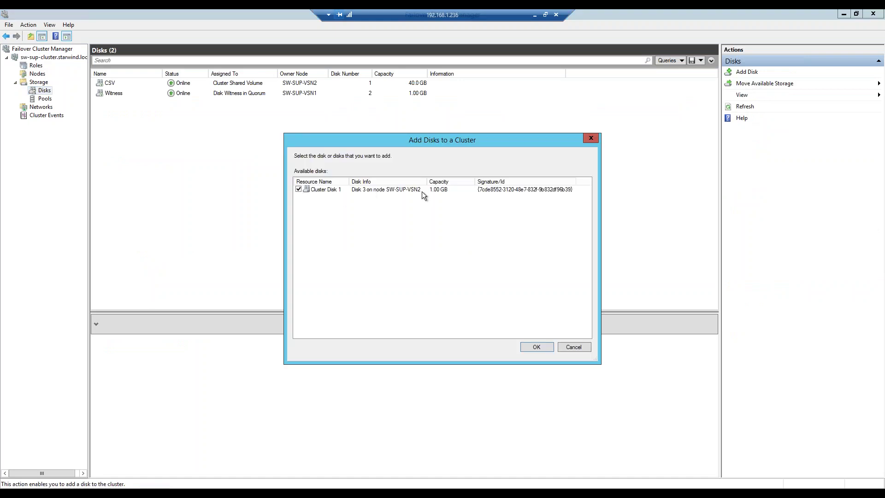
pyautogui.click(535, 347)
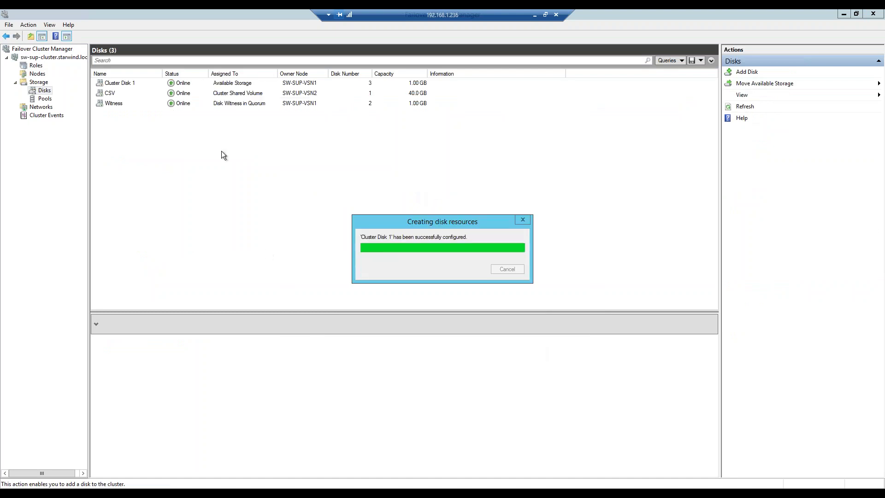
pyautogui.click(176, 86)
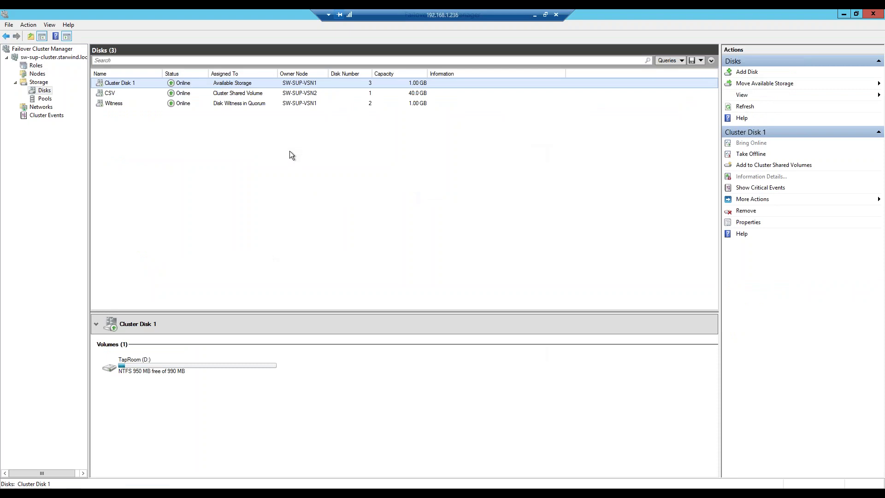
pyautogui.click(740, 165)
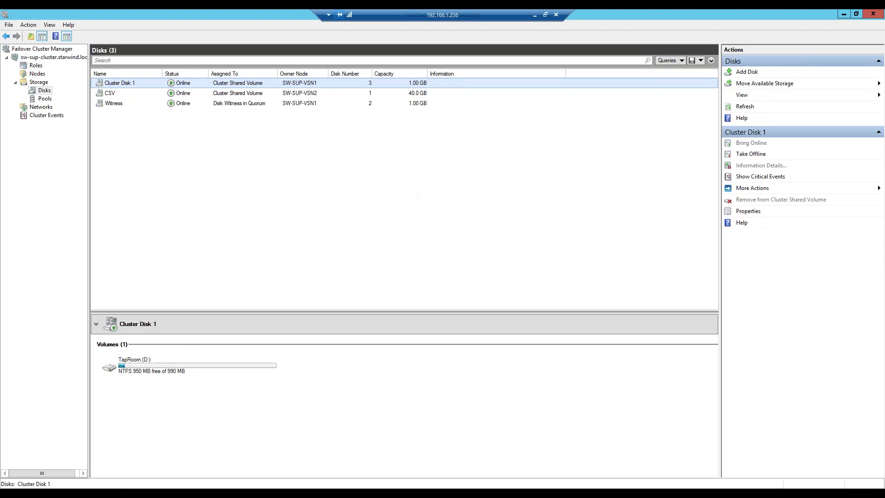
# Step: Rename the Cluster Disk 1 resource as TapRoom in its properties
pyautogui.doubleClick(139, 82)
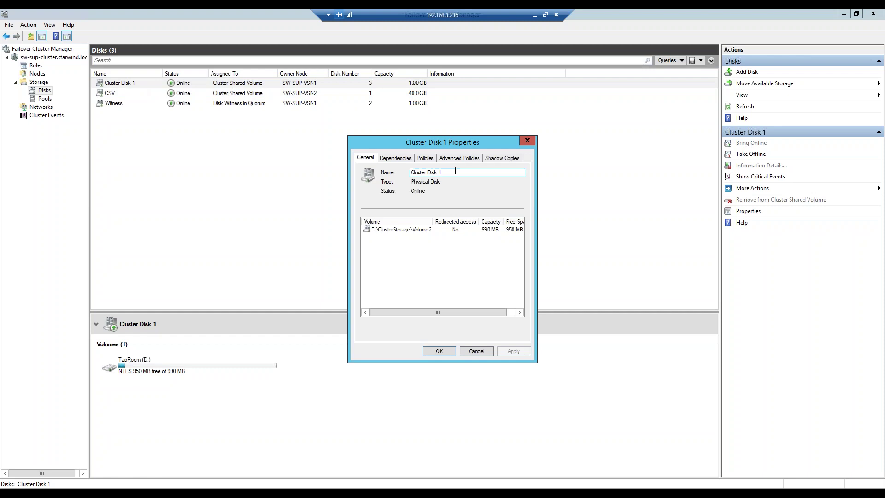
pyautogui.write('TapRoom')
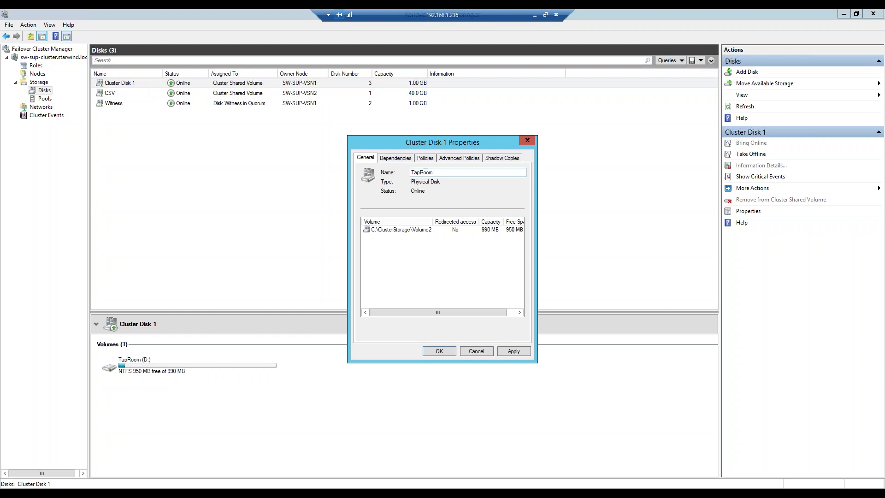
pyautogui.click(515, 350)
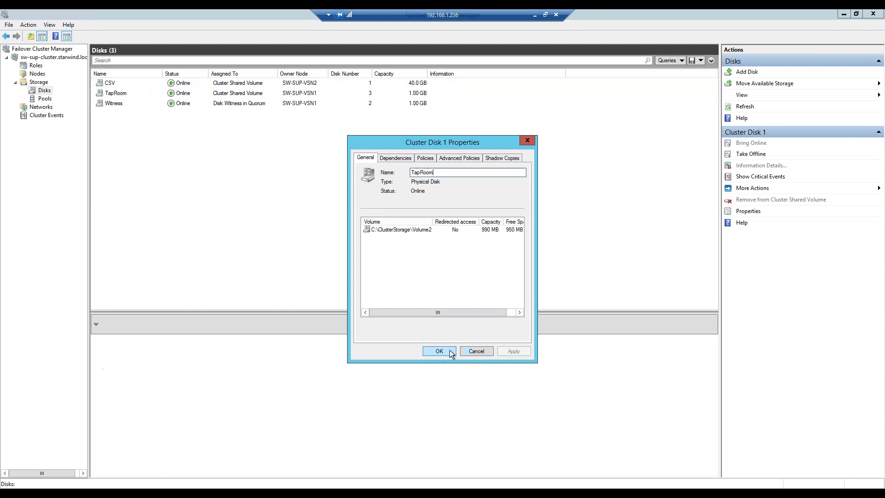
pyautogui.click(451, 353)
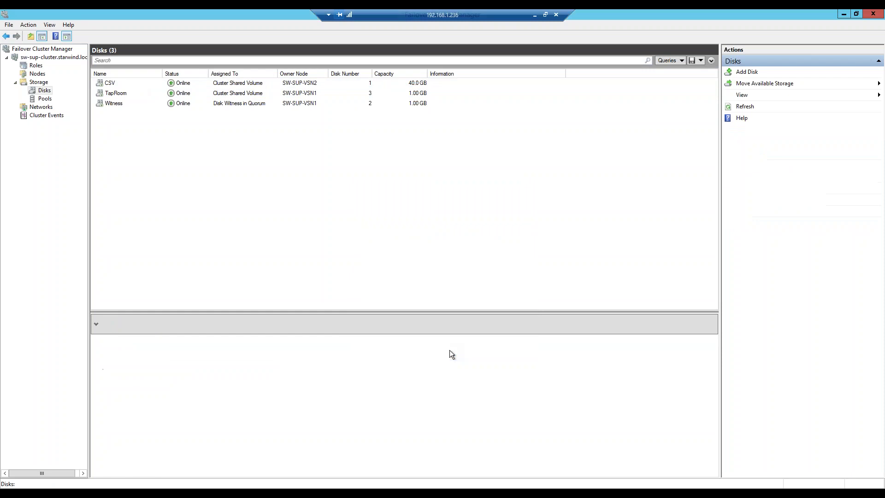
# Step: Examine the volumes of the TapRoom and CSV cluster disks and the owner node of the Victim virtual machine role
pyautogui.click(117, 93)
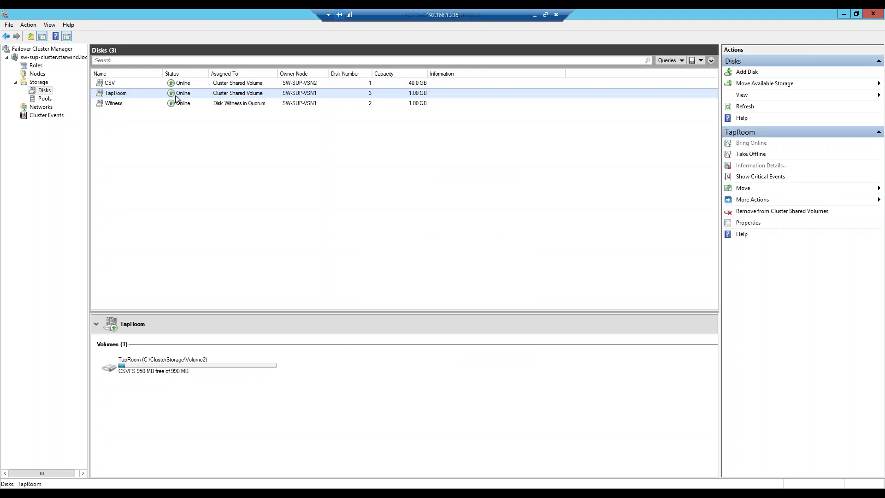
pyautogui.click(120, 84)
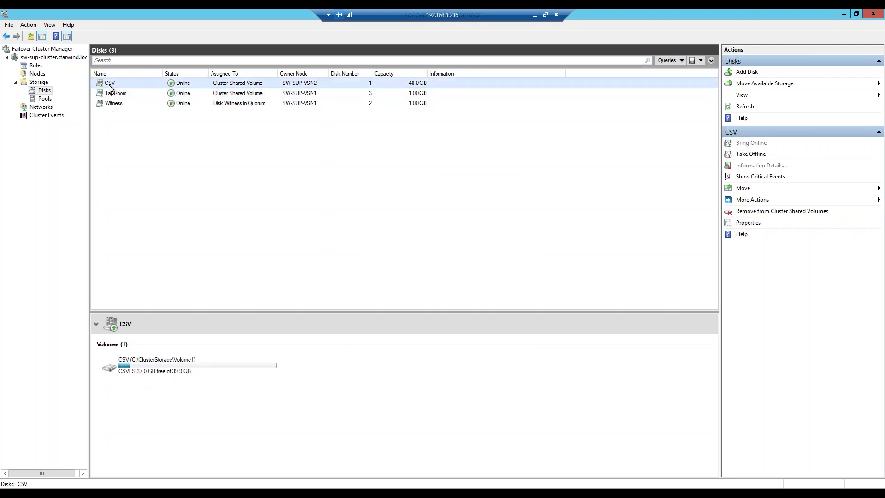
pyautogui.click(36, 66)
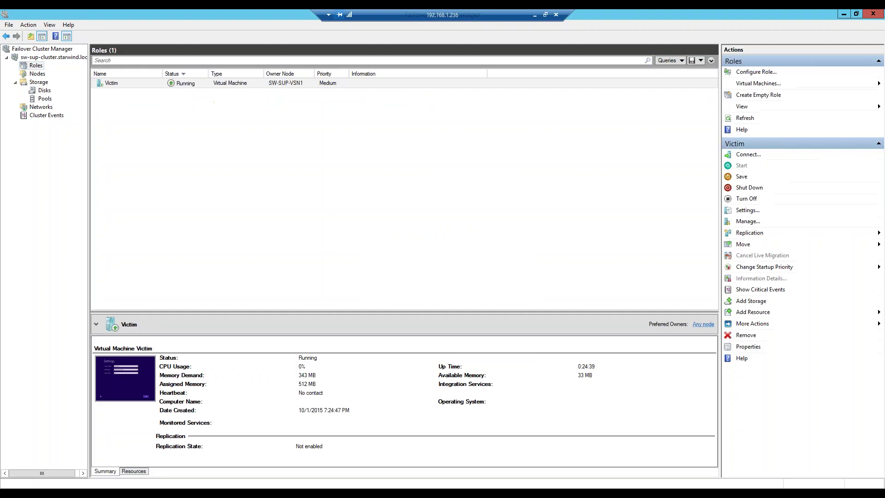
pyautogui.click(116, 85)
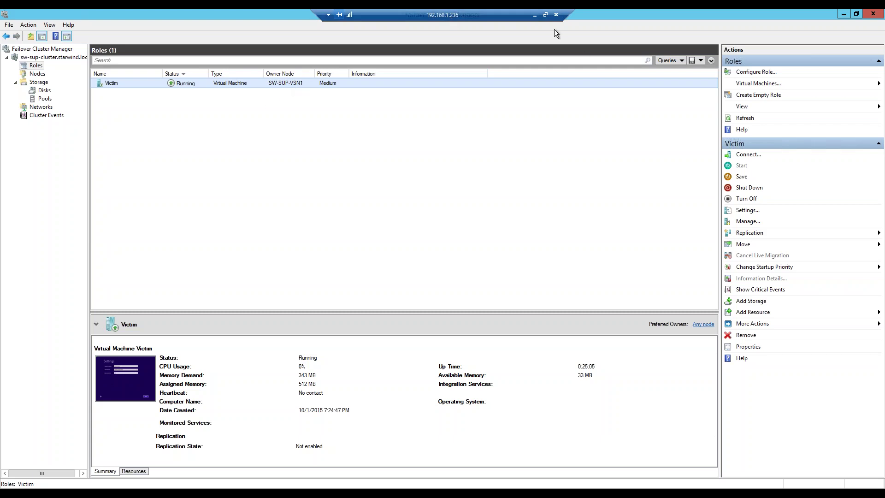
# Step: Switch to the 192.168.1.235 remote session, minimize Disk Management and reposition the StarWind Management Console window
pyautogui.click(535, 15)
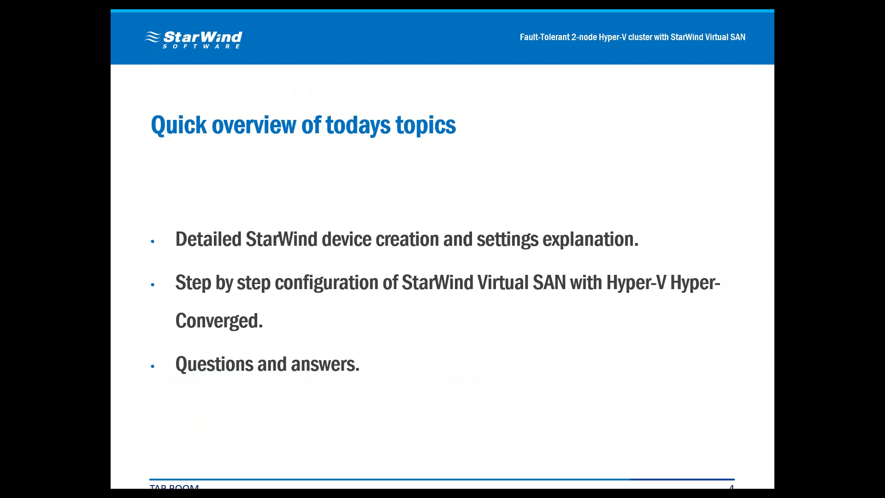
pyautogui.click(384, 459)
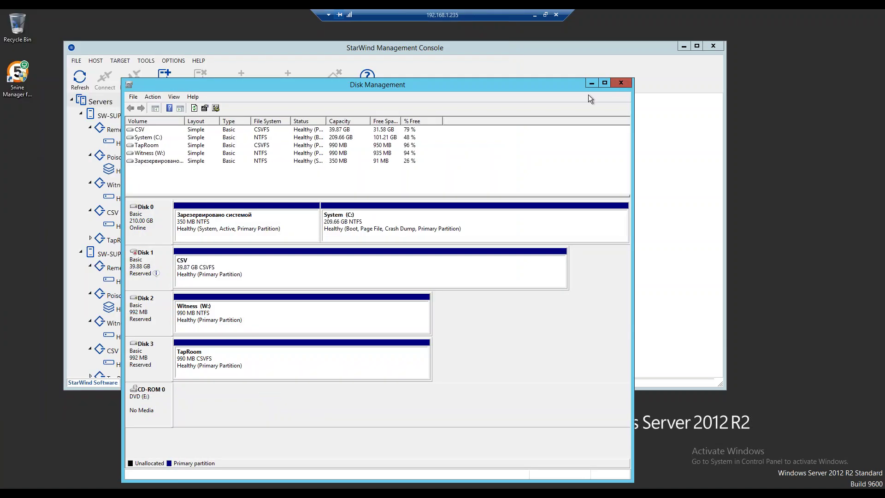
pyautogui.click(591, 83)
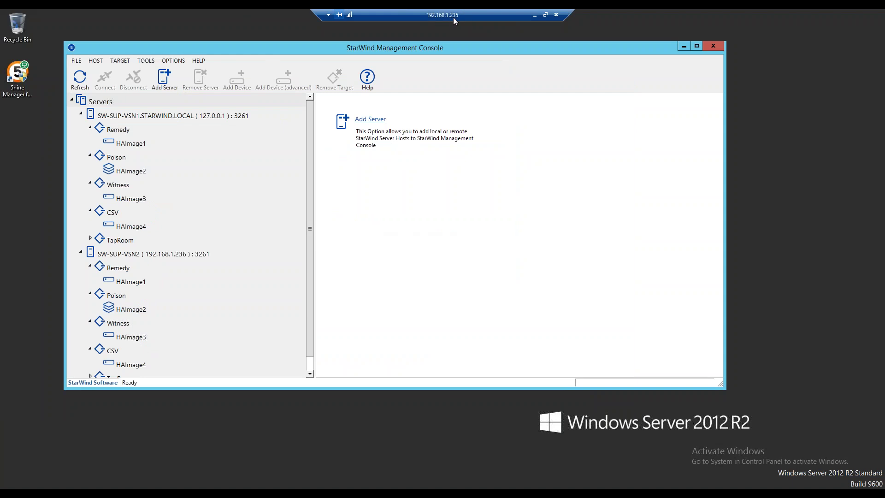
pyautogui.moveTo(472, 49); pyautogui.dragTo(494, 60)
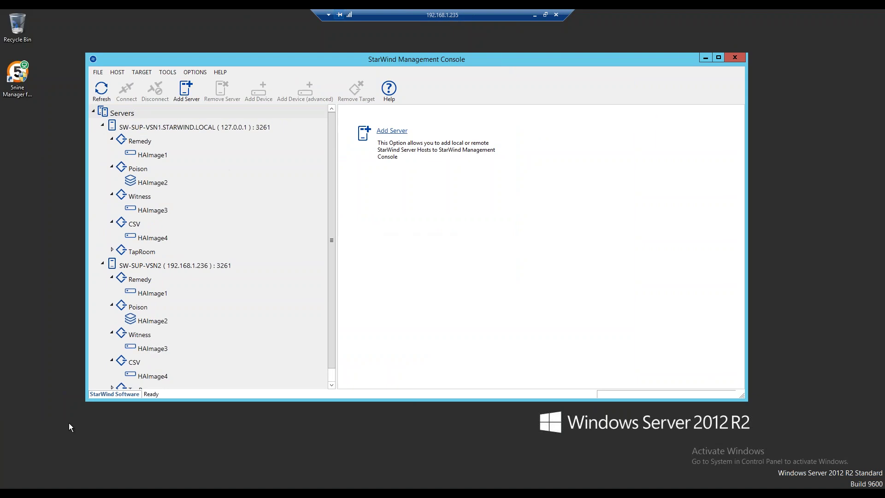
# Step: Restart the 192.168.1.235 server with the reason Other (Unplanned), even though someone else is still using it
pyautogui.press('super')
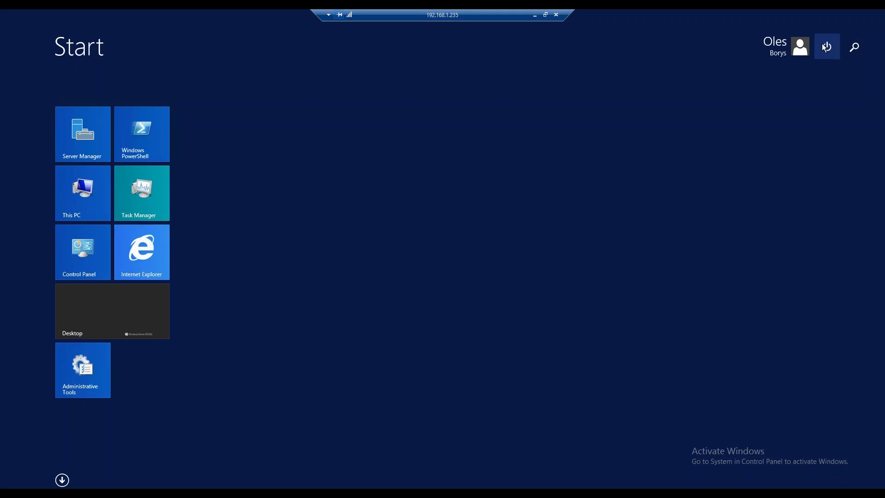
pyautogui.click(822, 45)
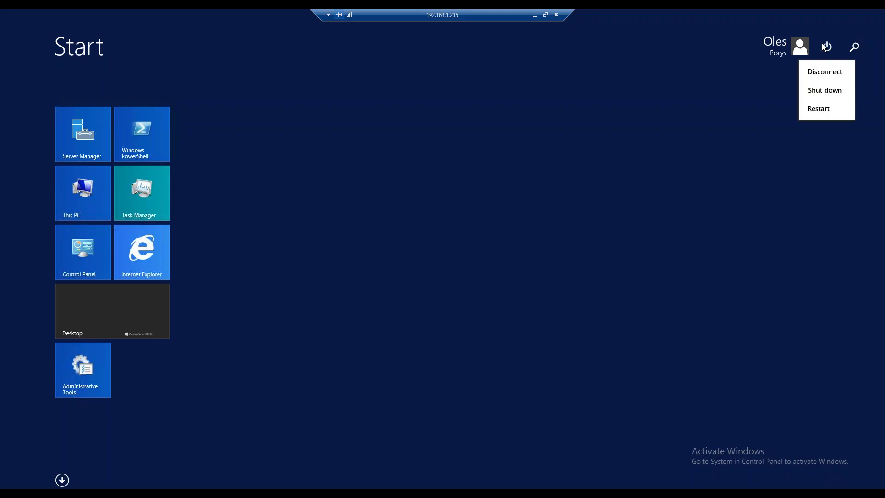
pyautogui.click(808, 110)
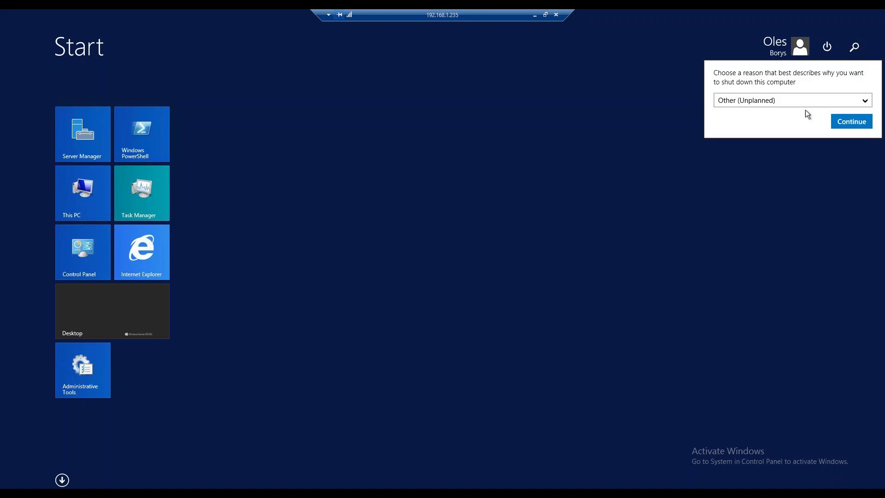
pyautogui.click(858, 126)
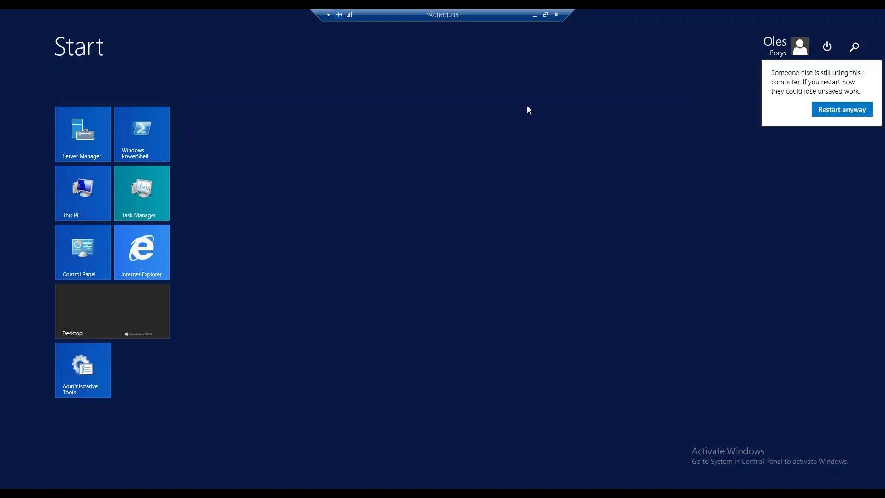
pyautogui.click(850, 111)
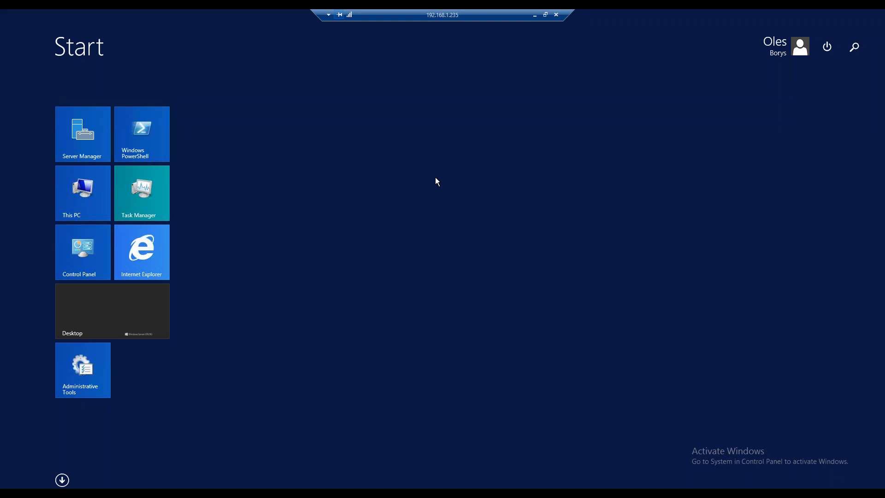
# Step: Switch to the 192.168.1.236 remote session and check the Victim role's status and owner node
pyautogui.click(535, 15)
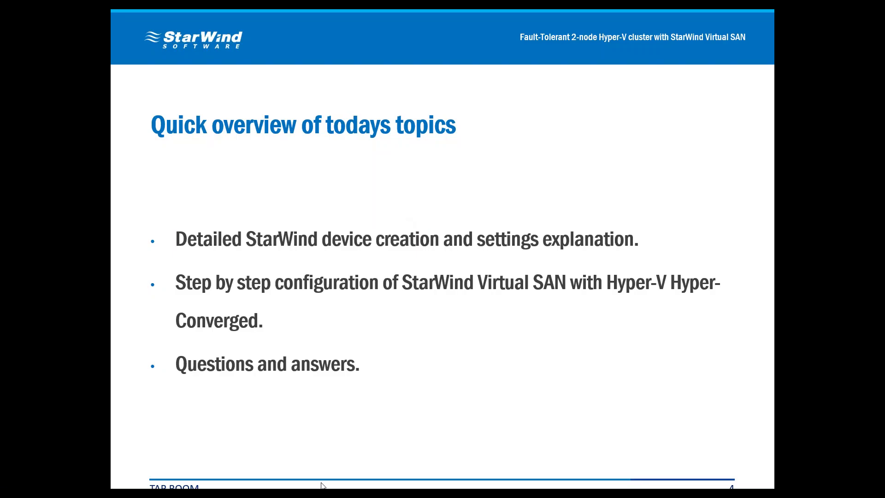
pyautogui.moveTo(323, 485)
pyautogui.click(289, 451)
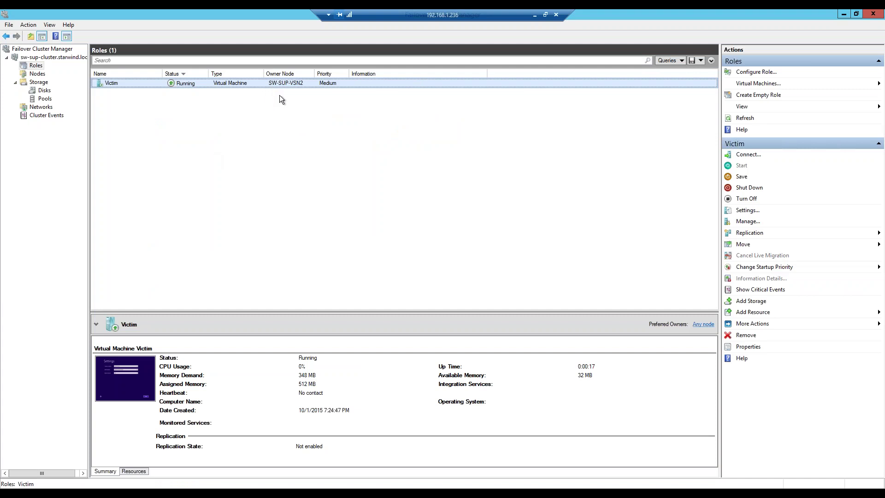
# Step: Examine the health status of TapRoom's HAImage5 device in StarWind Management Console and return to Failover Cluster Manager
pyautogui.click(844, 14)
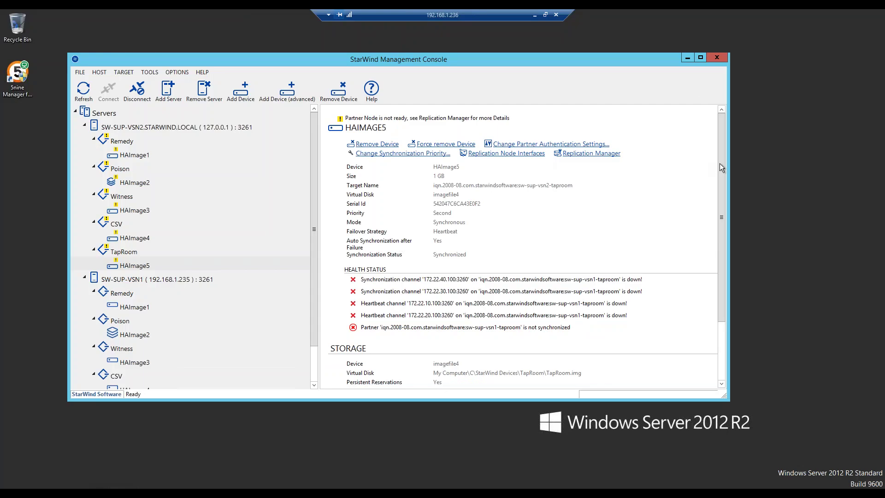
pyautogui.moveTo(721, 166); pyautogui.dragTo(717, 221)
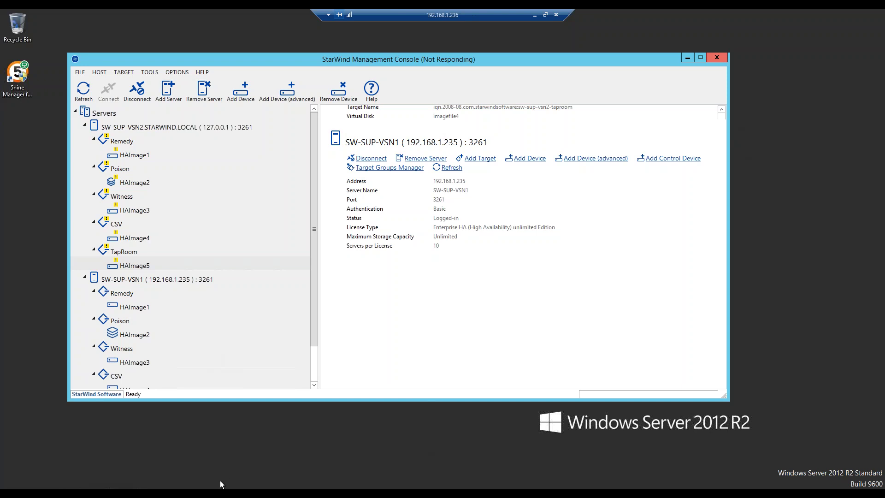
pyautogui.hotkey('alt', 'Tab')
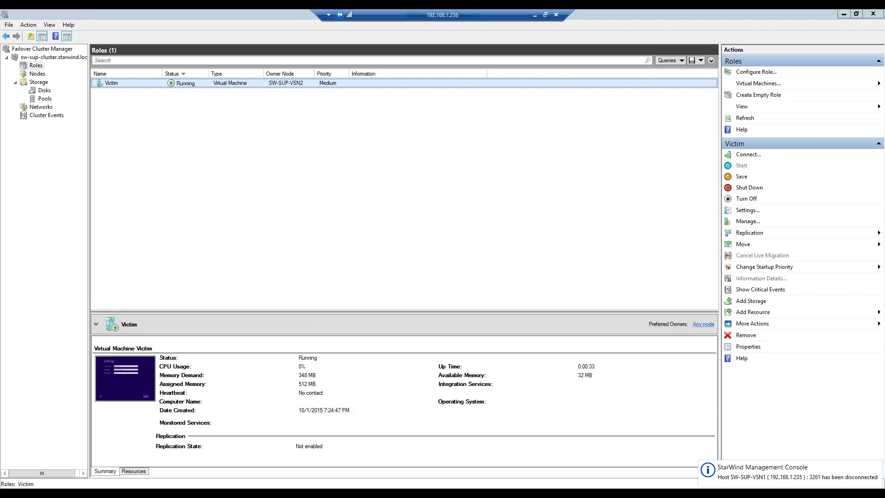
pyautogui.hotkey('alt', 'Tab')
pyautogui.click(505, 256)
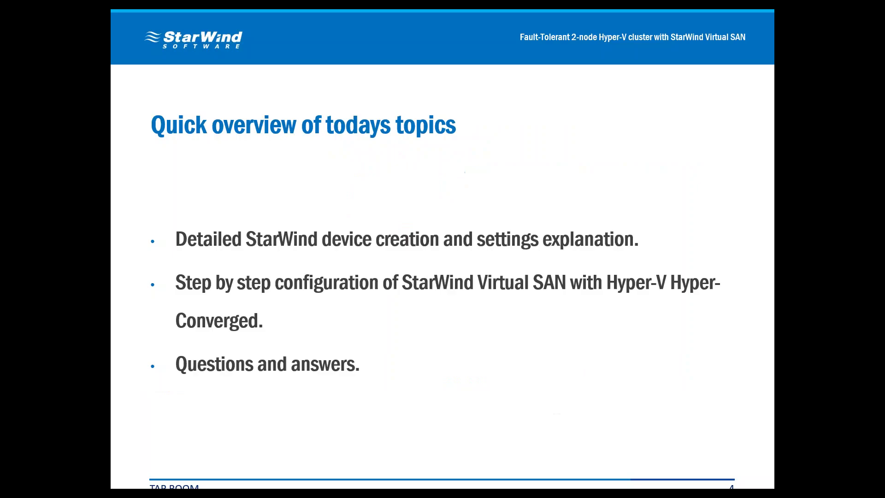
pyautogui.click(501, 162)
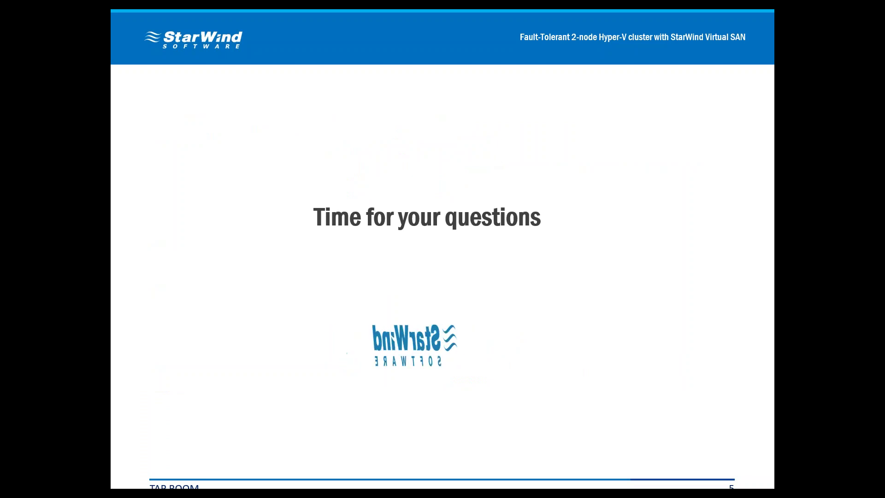